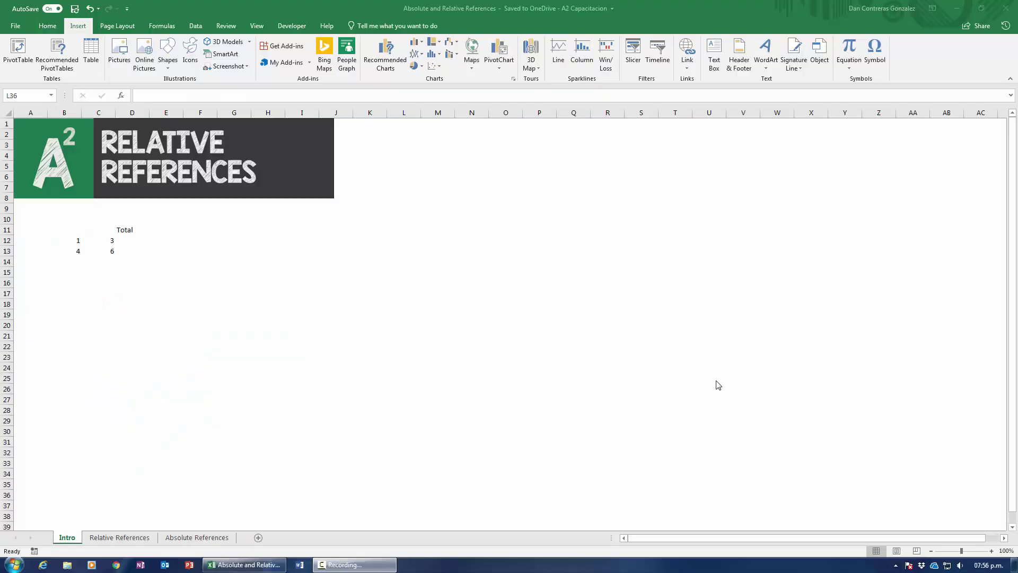
Bring Excel to the front and widen column C on the Intro sheet.
key(alt+Tab)
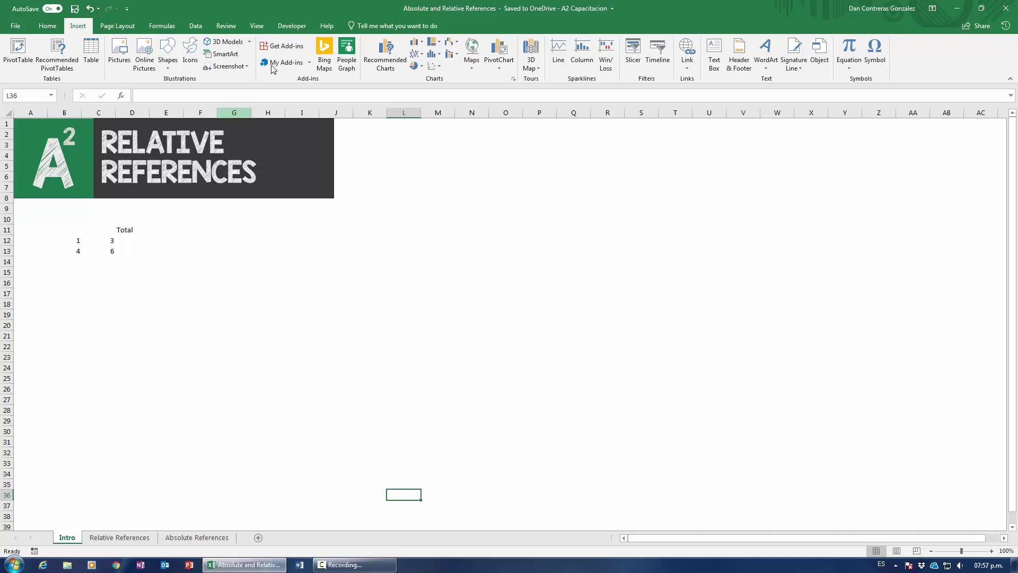
drag(115, 113, 132, 113)
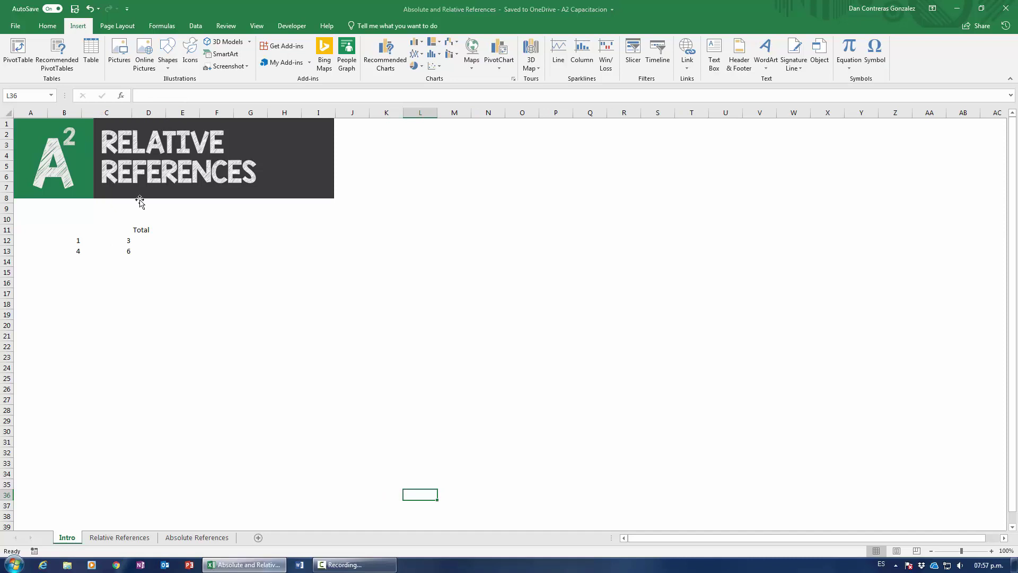
Enter the formula =1+3 in D12 so the cell shows 4.
click(151, 239)
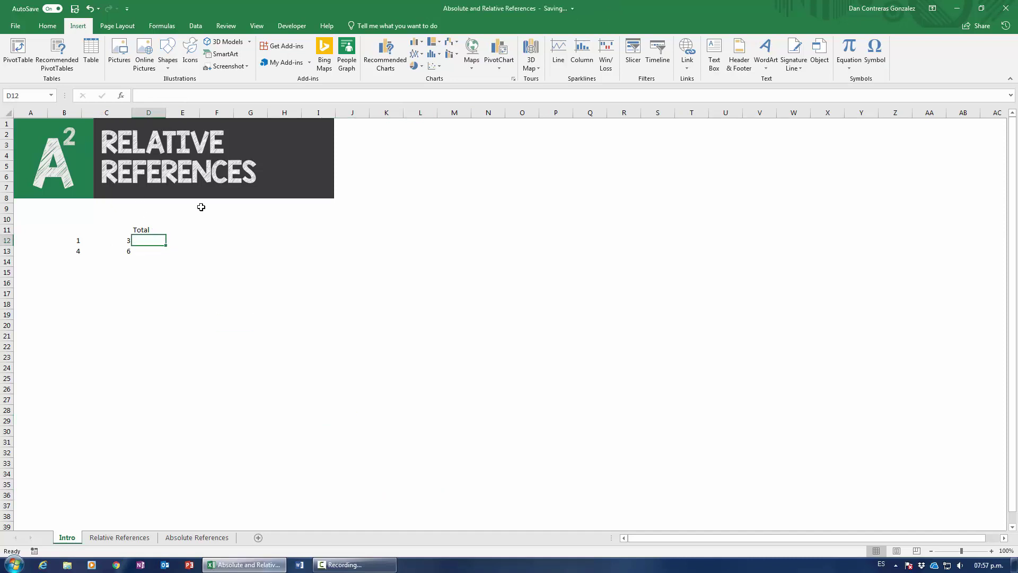
text(=)
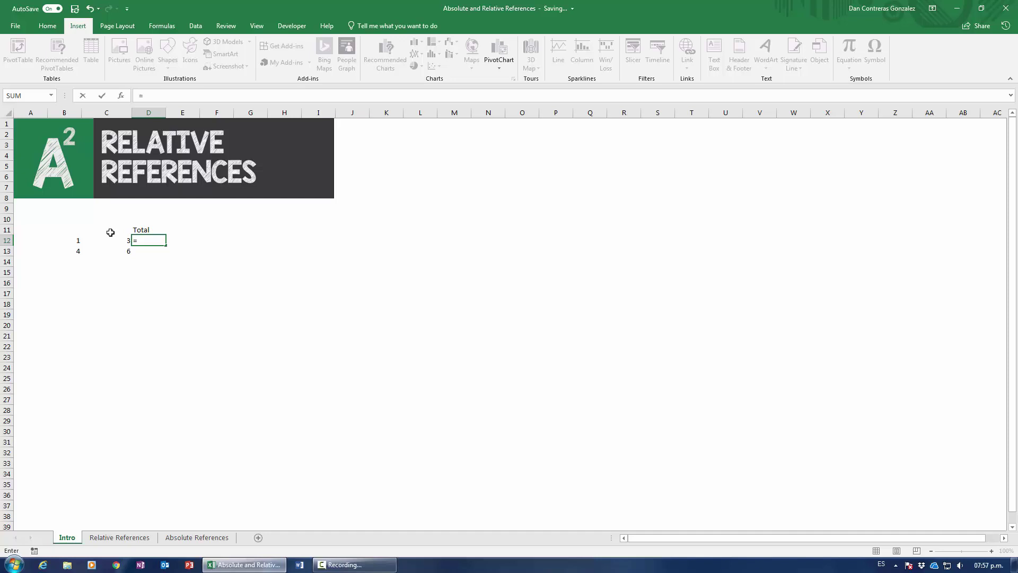
text(1+3)
key(Return)
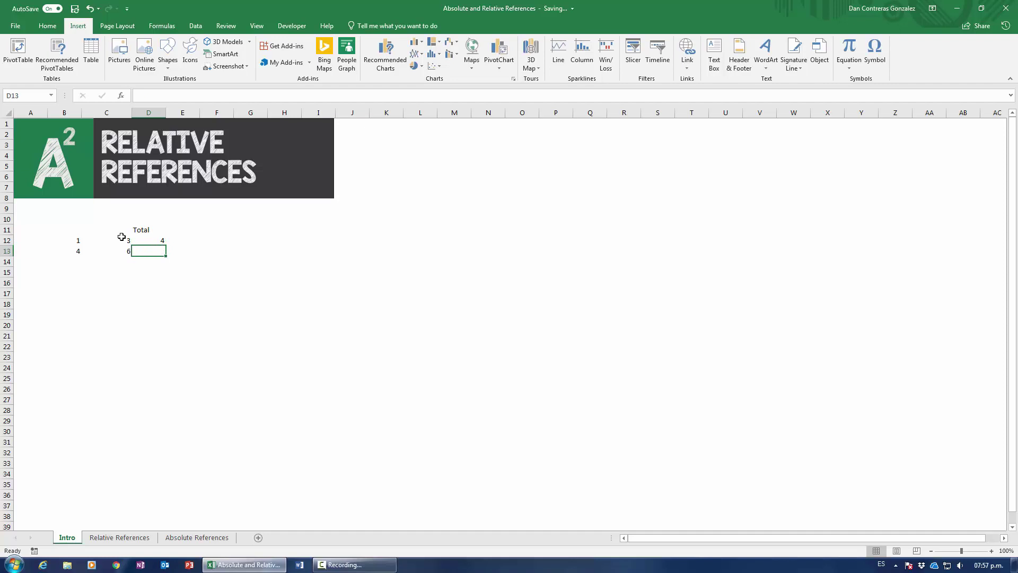
Change C12 to 8 and confirm D12's =1+3 still shows 4.
mouse_move(117, 237)
mouse_down()
mouse_move(68, 240)
mouse_move(113, 241)
mouse_up()
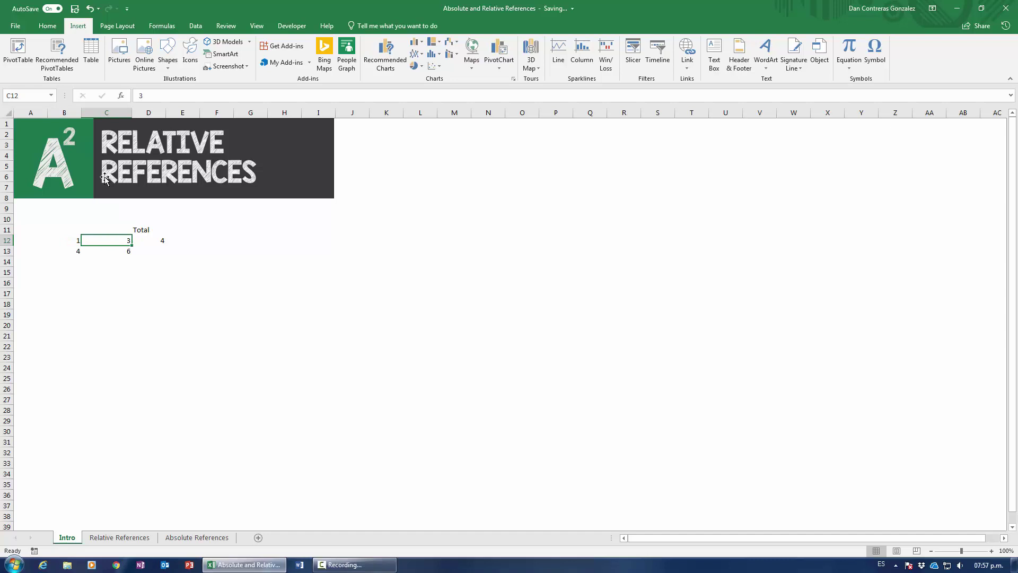
text(8)
key(Return)
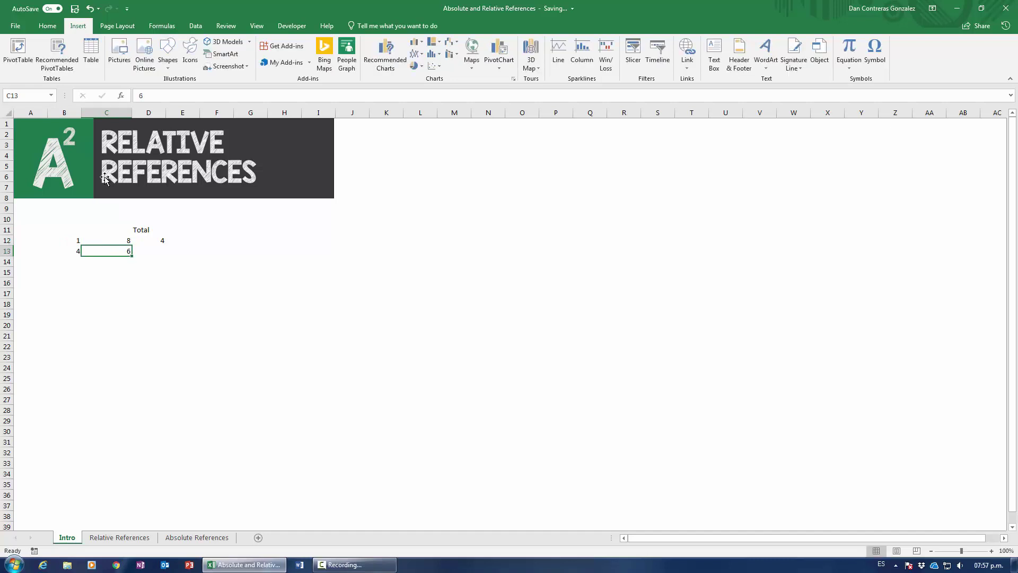
click(153, 241)
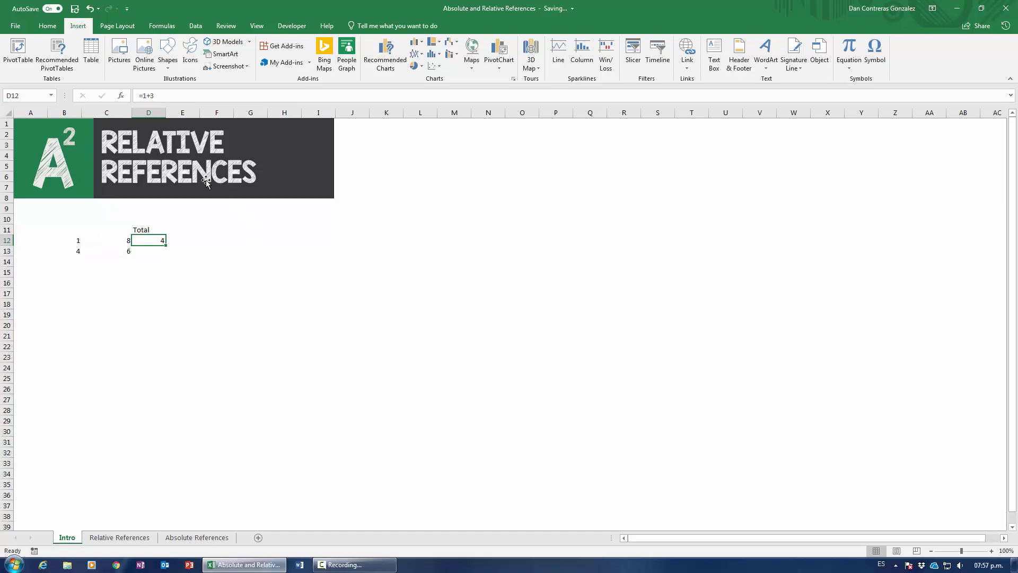
key(F2)
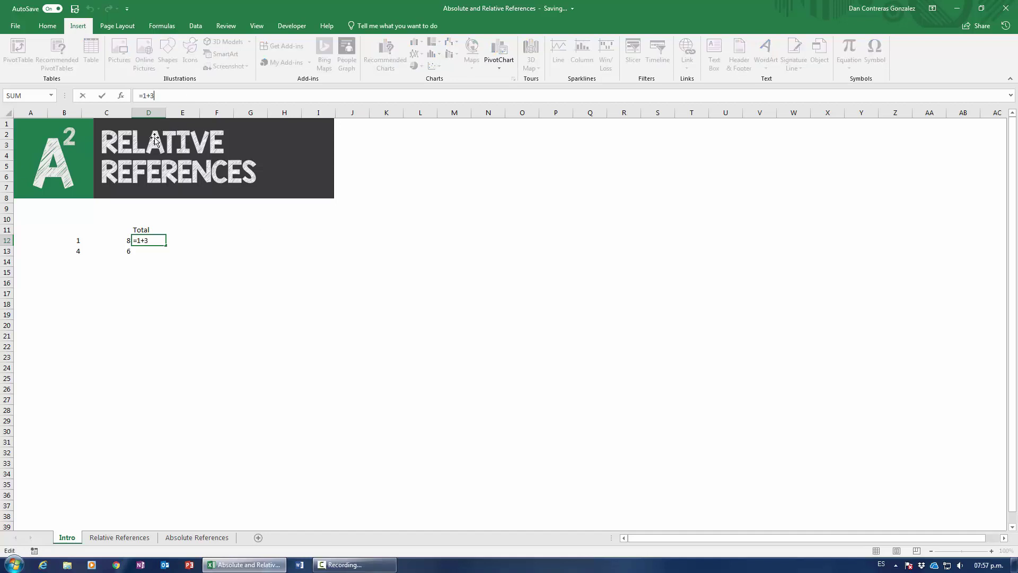
key(ctrl+Return)
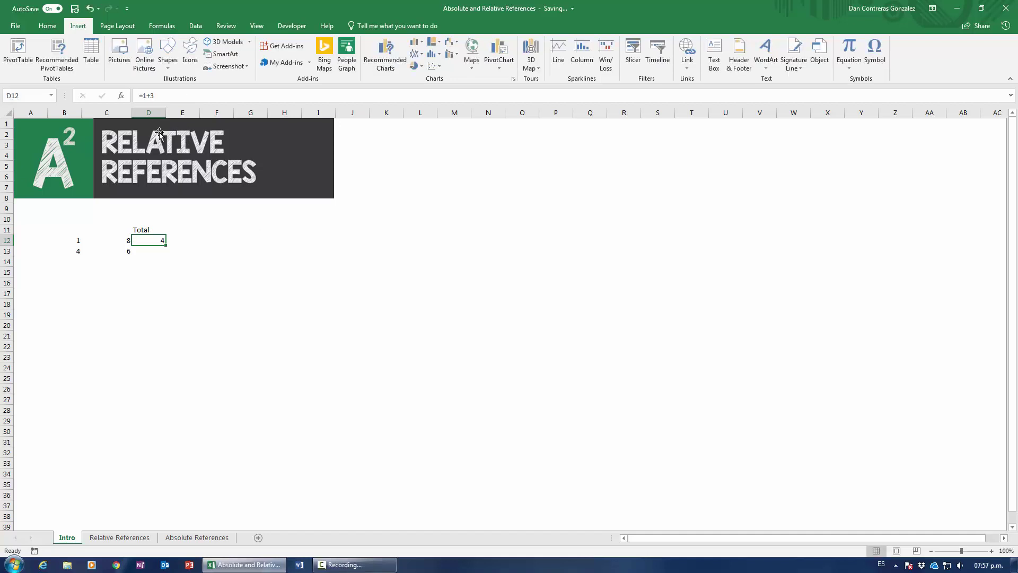
Restore C12 to 3 and begin a new formula in D12.
key(Left)
text(3)
key(ctrl+Return)
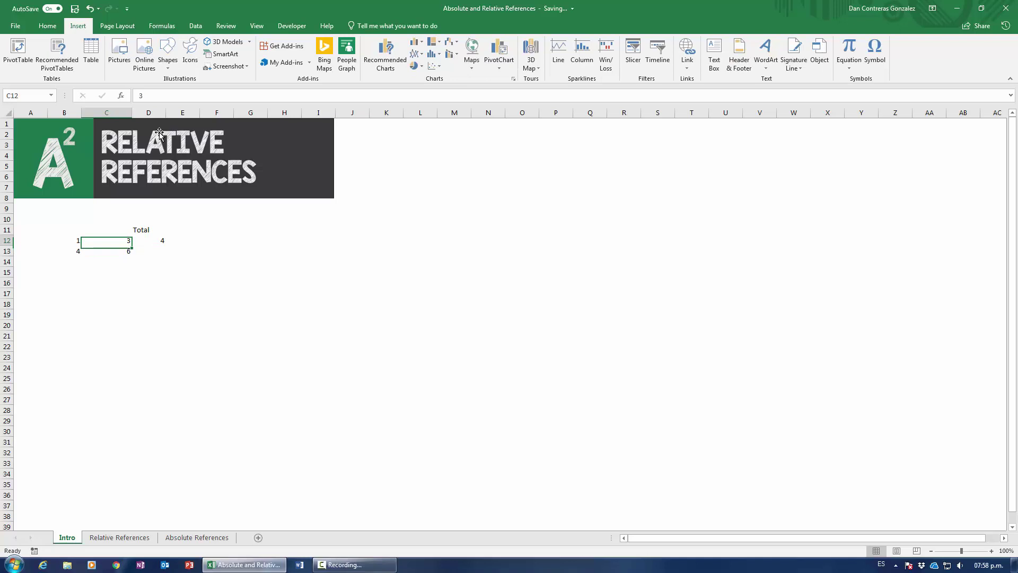
key(Right)
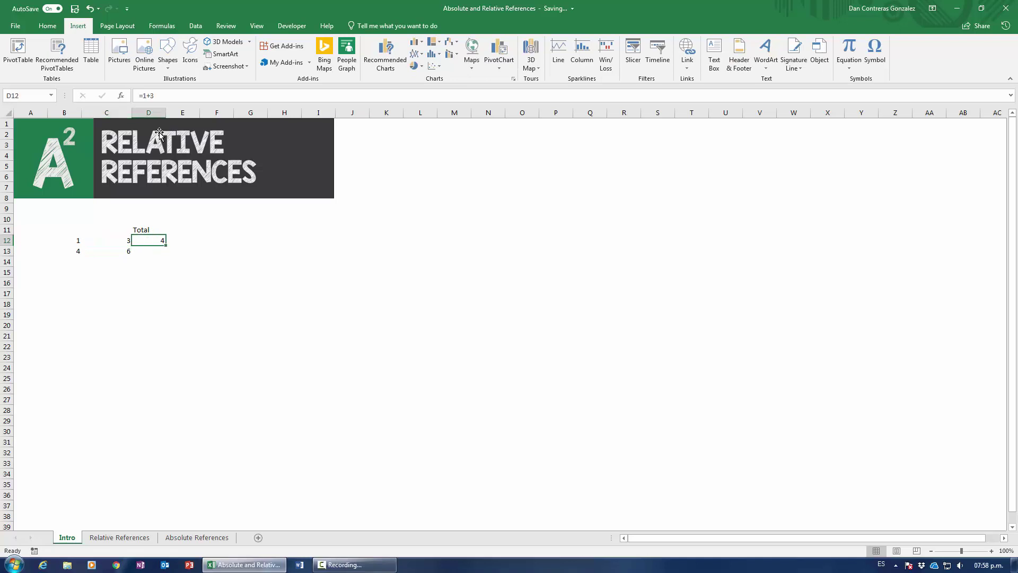
text(=)
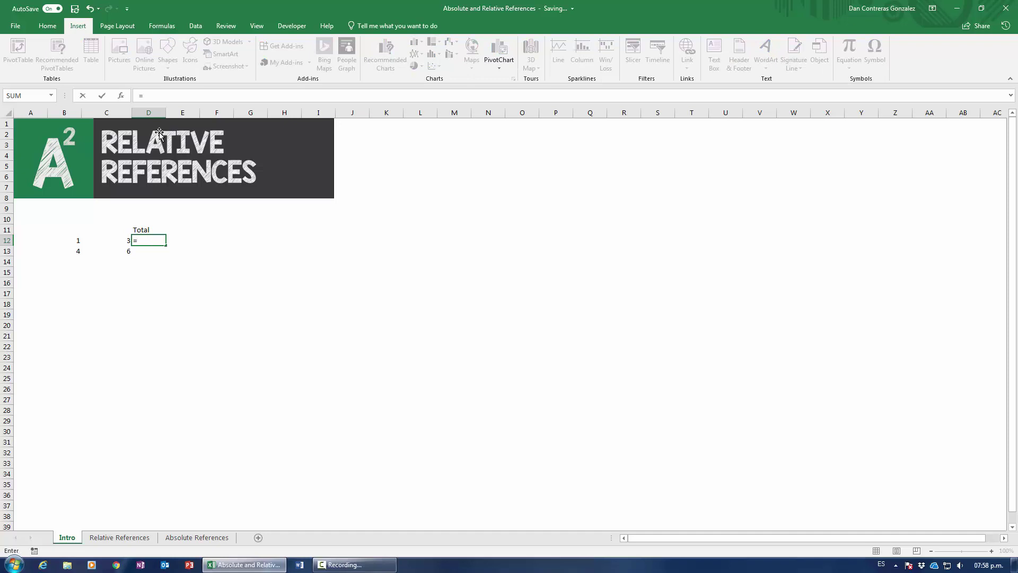
Build the formula =B12+C12 in D12 and inspect its referenced cells.
click(68, 242)
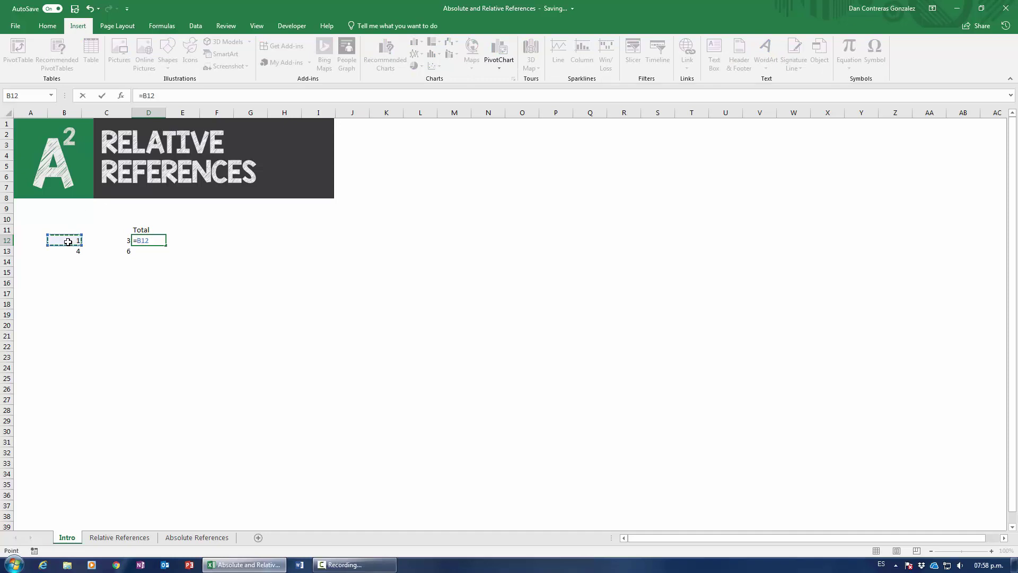
text(+)
click(120, 241)
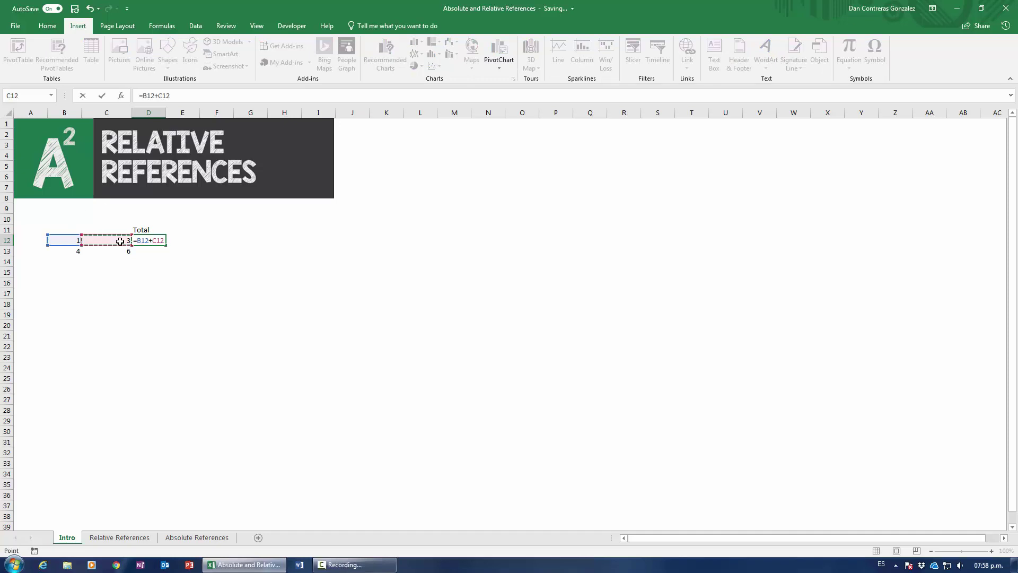
key(Return)
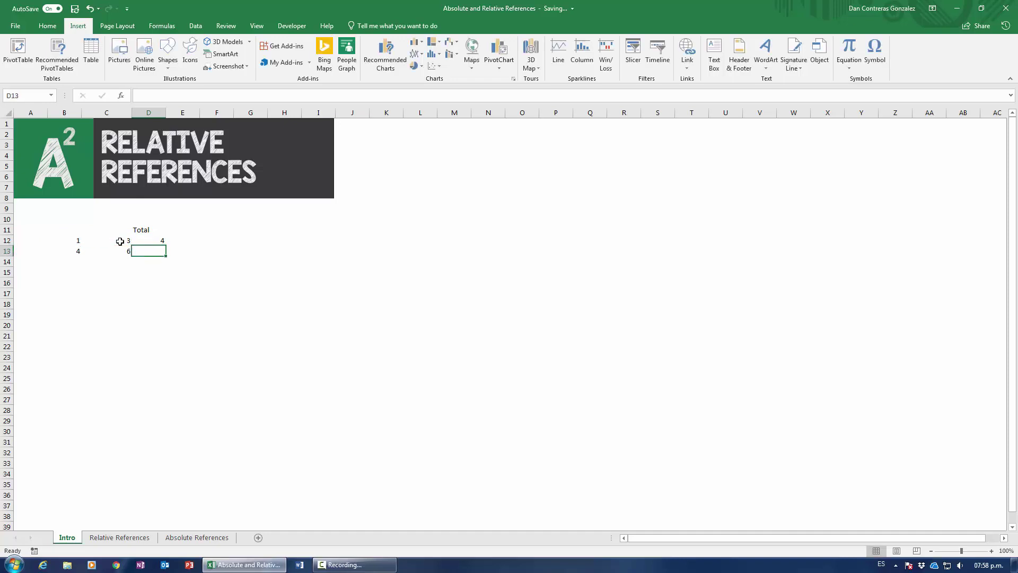
click(148, 237)
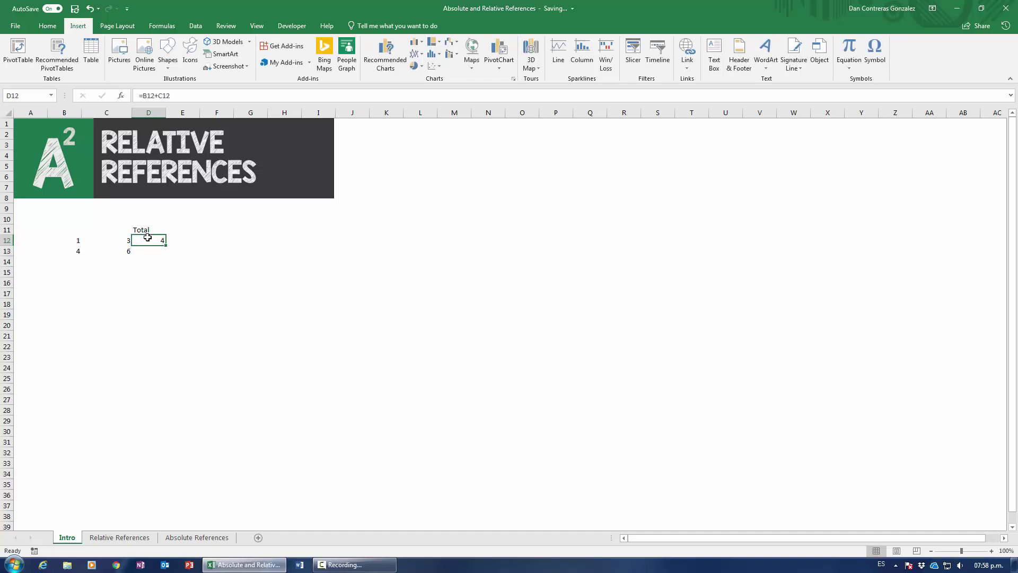
key(F2)
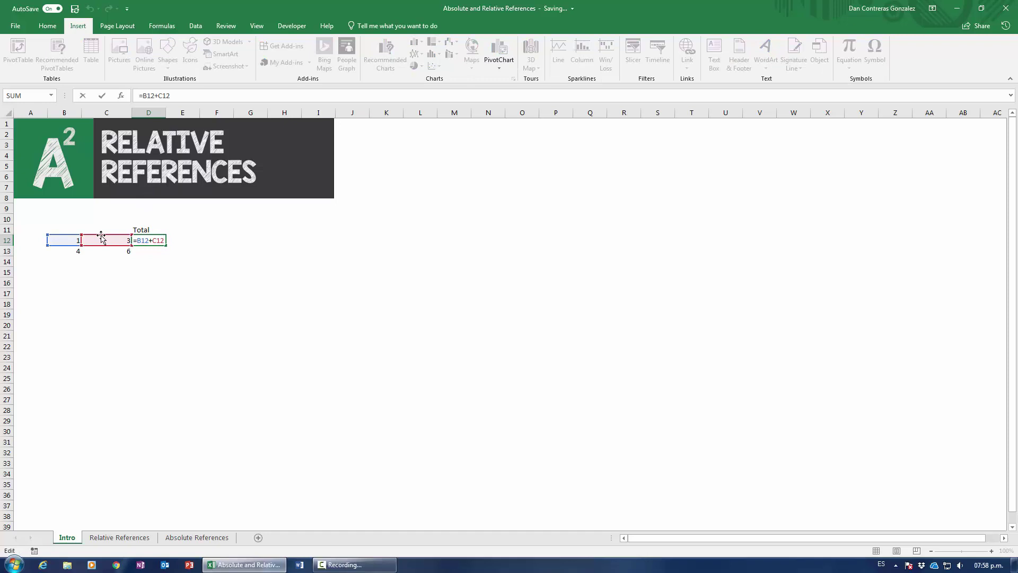
key(Escape)
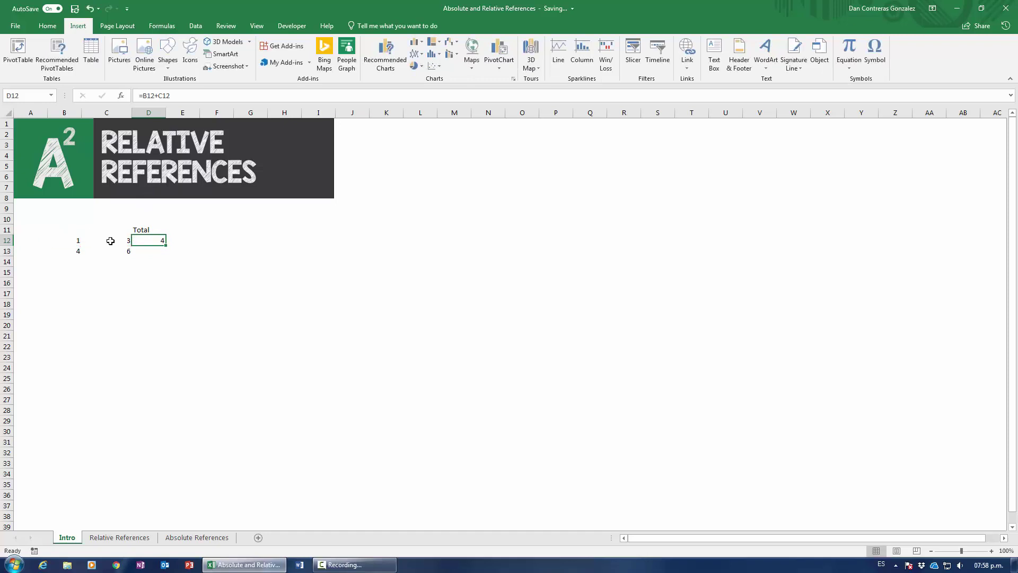
Change C12 to 45 and check that D12's total becomes 46.
click(110, 241)
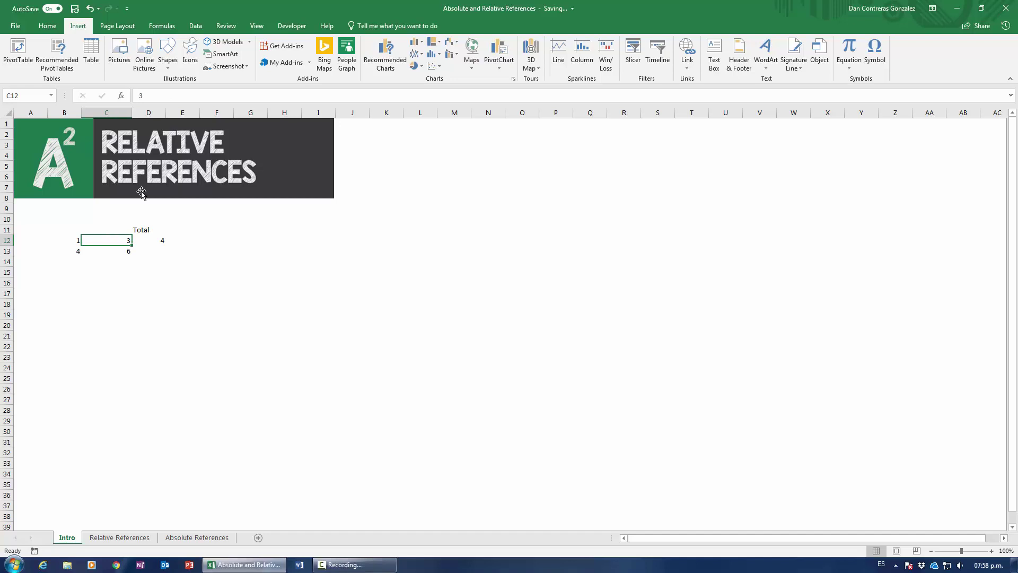
text(45)
key(Tab)
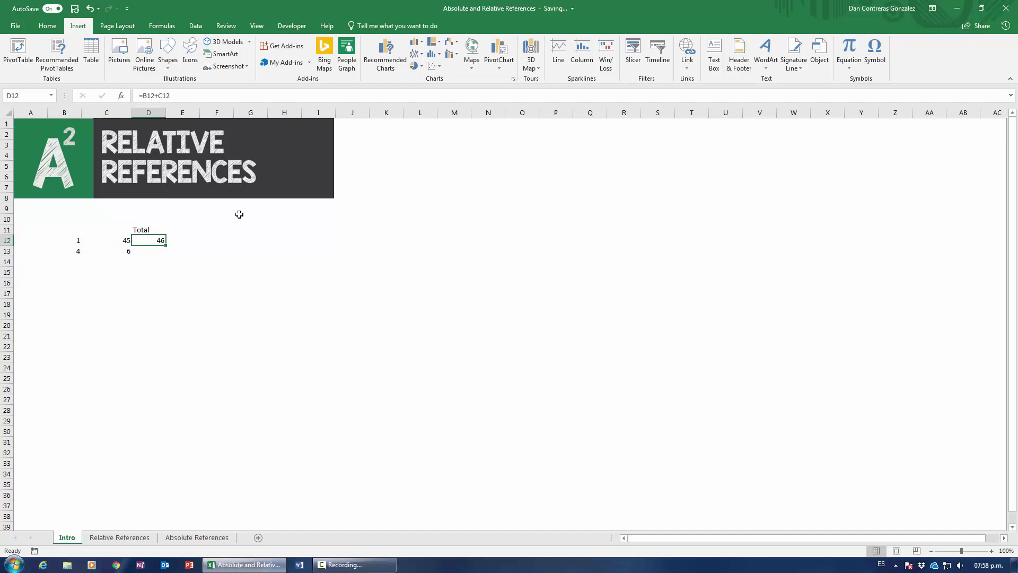
key(F2)
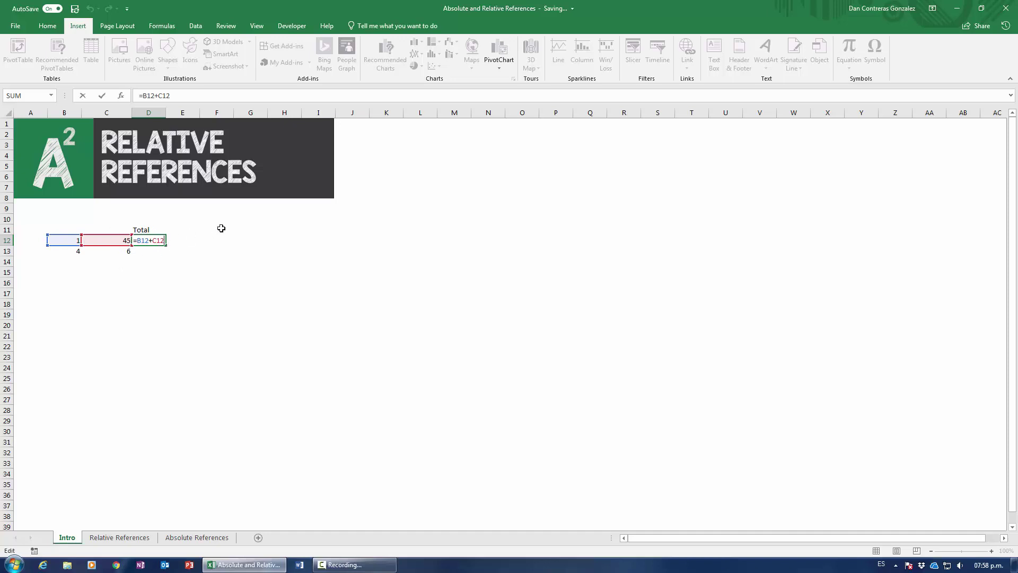
Review D12's =B12+C12 formula several times without changing it.
key(ctrl+Return)
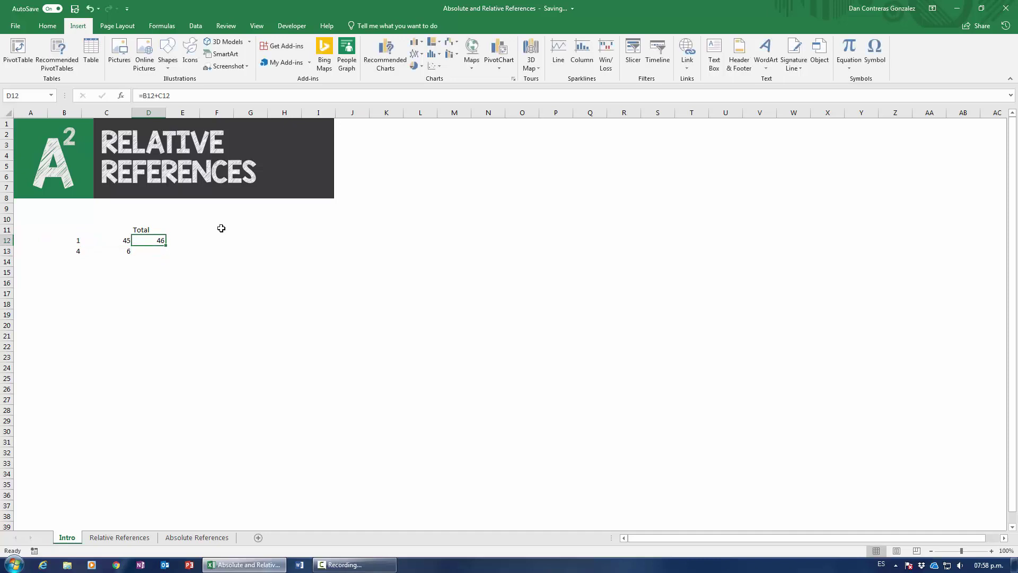
key(F2)
key(Escape)
key(F2)
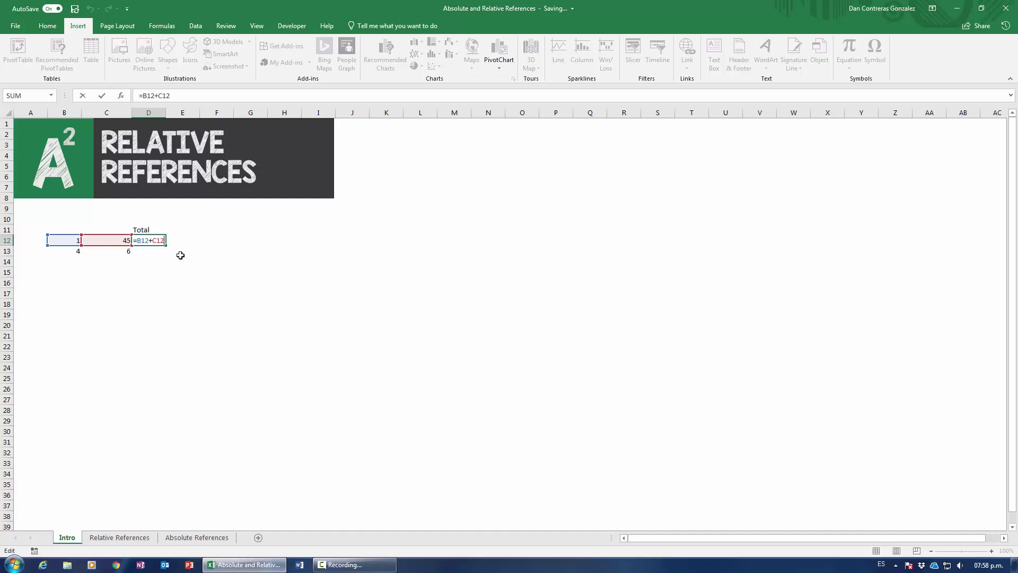
key(Escape)
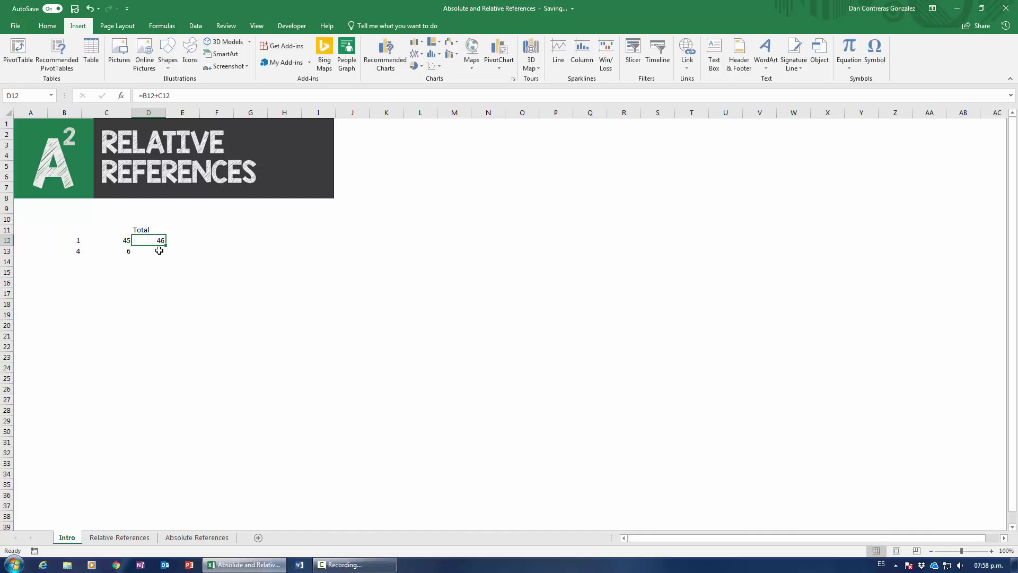
double_click(156, 243)
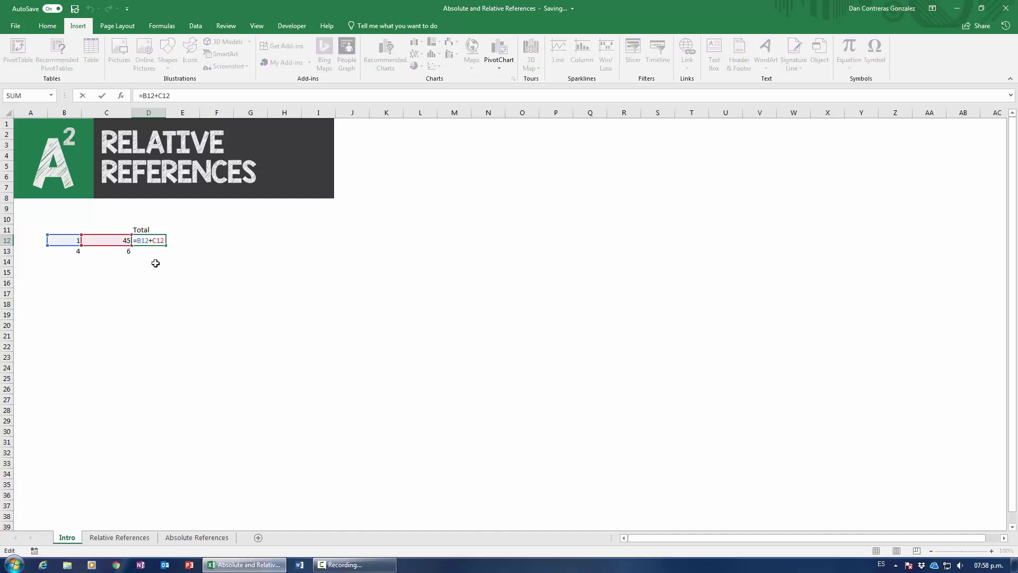
key(Escape)
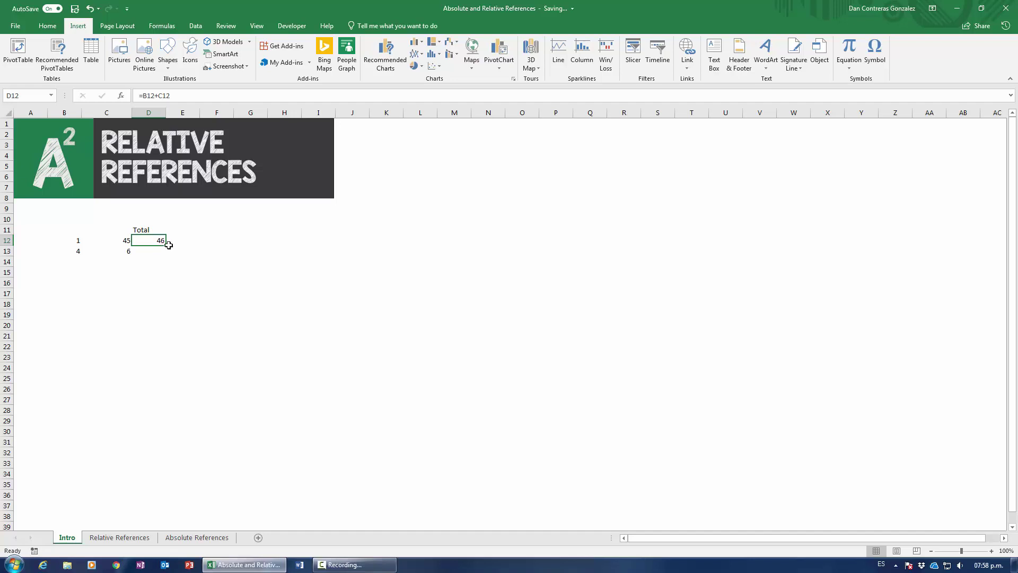
Fill D12's formula down to D13, giving =B13+C13 showing 10.
drag(167, 246, 167, 246)
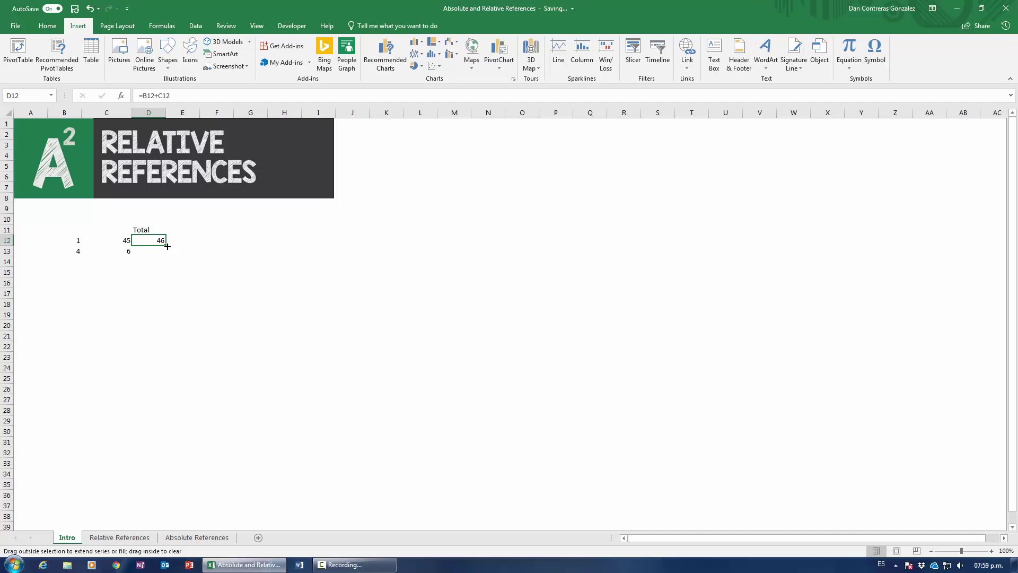
drag(167, 246, 168, 258)
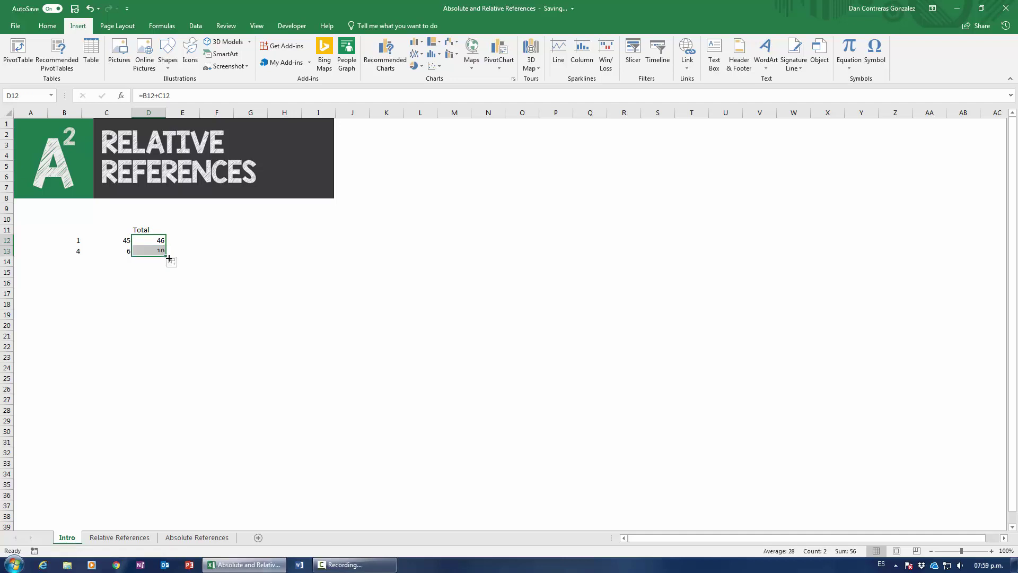
click(159, 252)
key(F2)
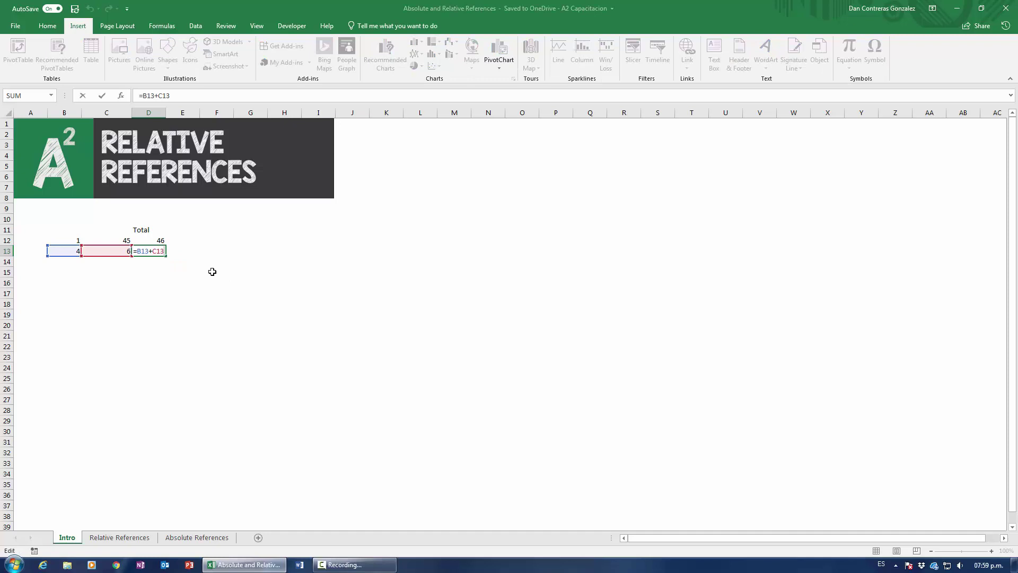
key(Escape)
double_click(159, 242)
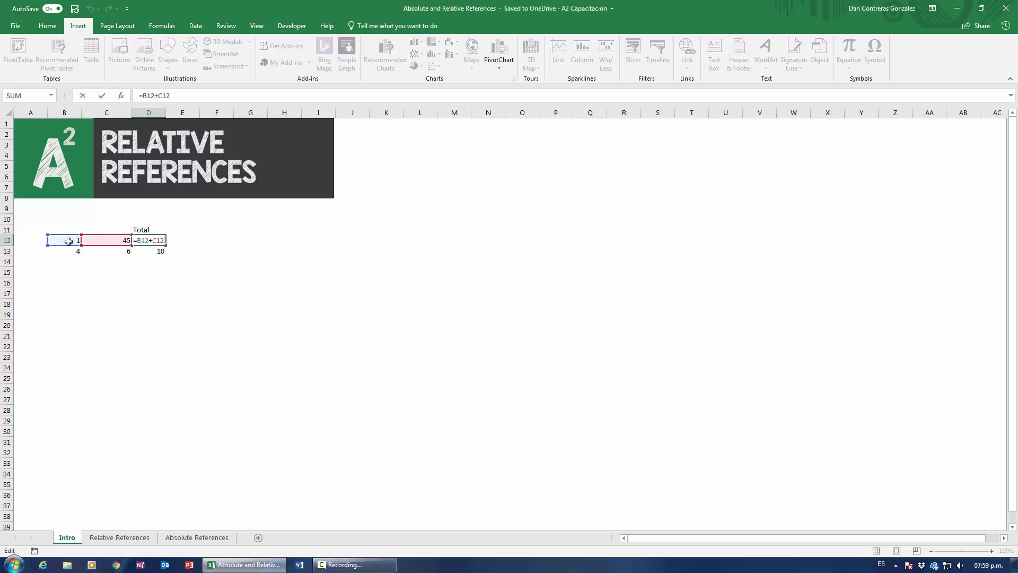
key(Return)
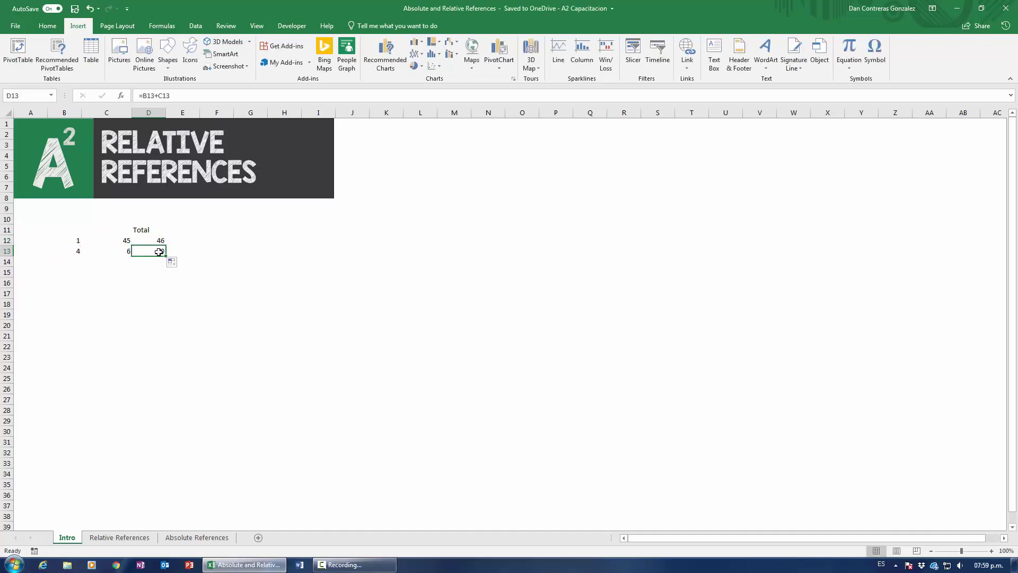
Compare the D12 and D13 formulas, then copy D12's formula.
key(F2)
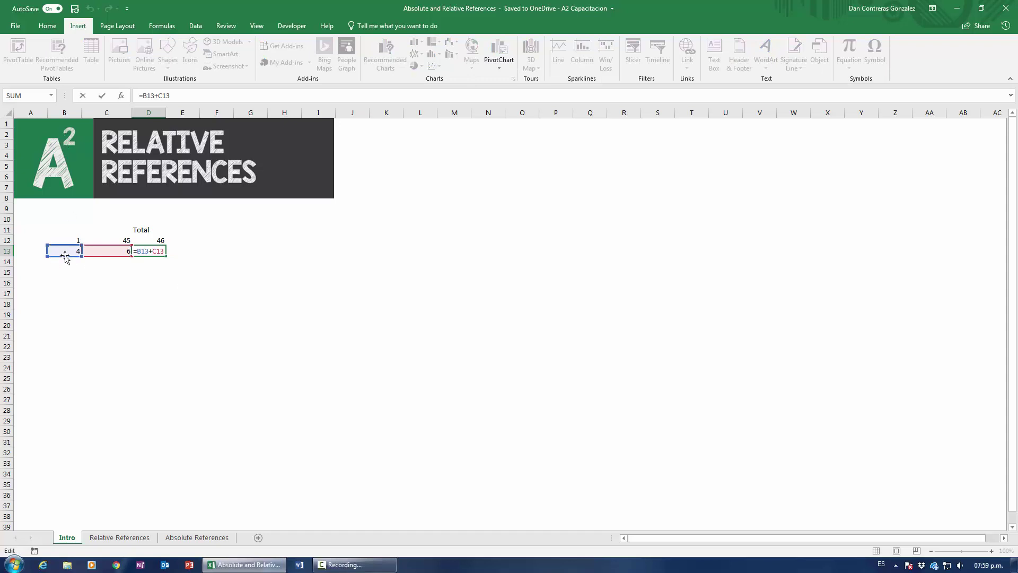
key(Escape)
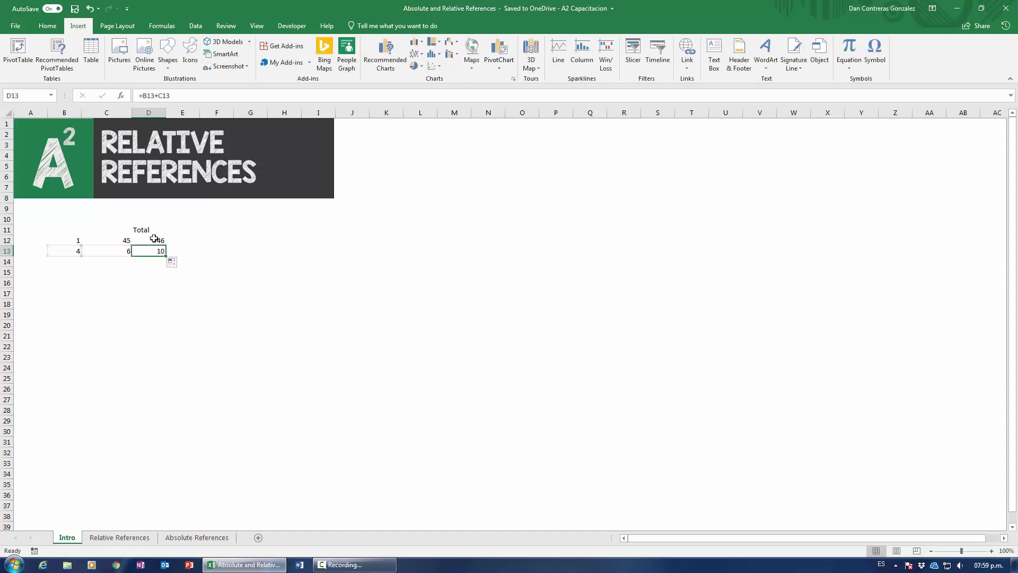
key(Up)
key(F2)
key(Return)
key(F2)
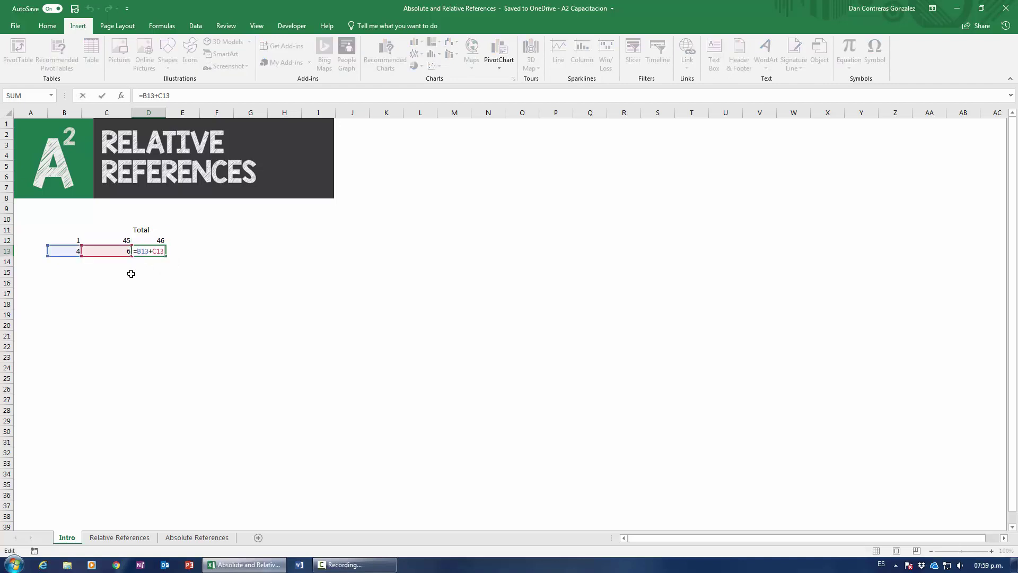
key(Escape)
key(Up)
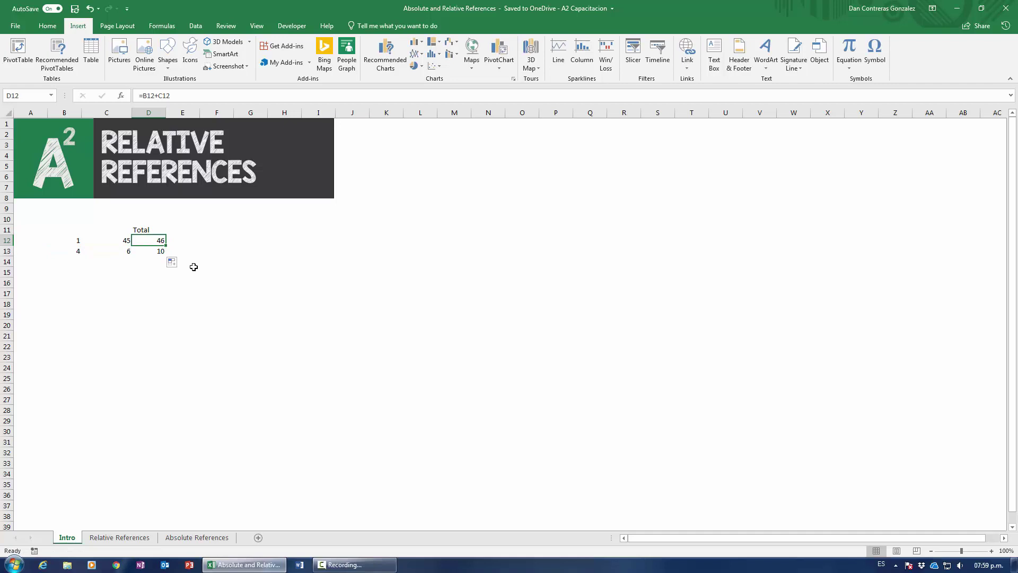
key(ctrl+c)
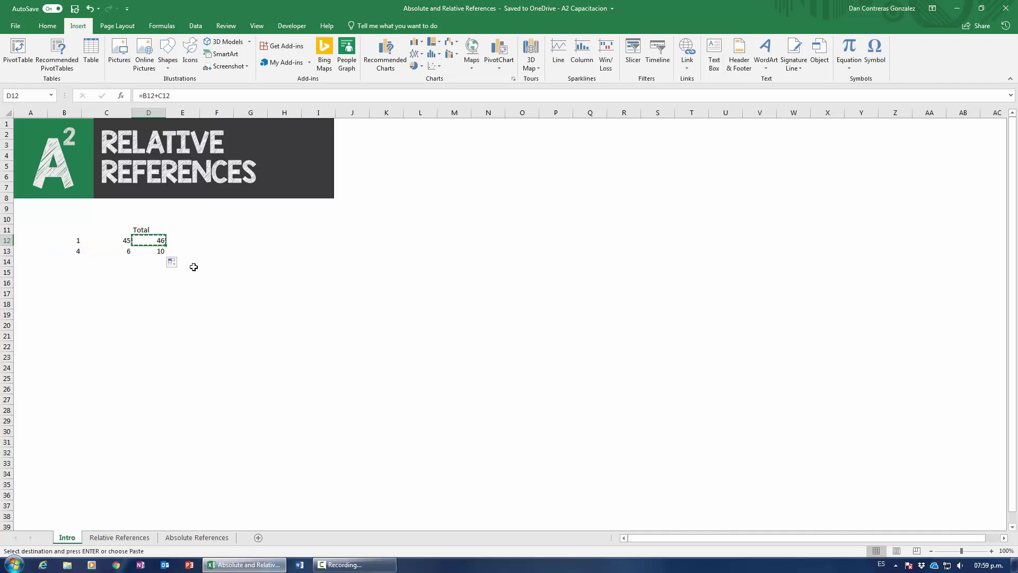
Paste D12's formula into E12, where it becomes =C12+D12.
key(Right)
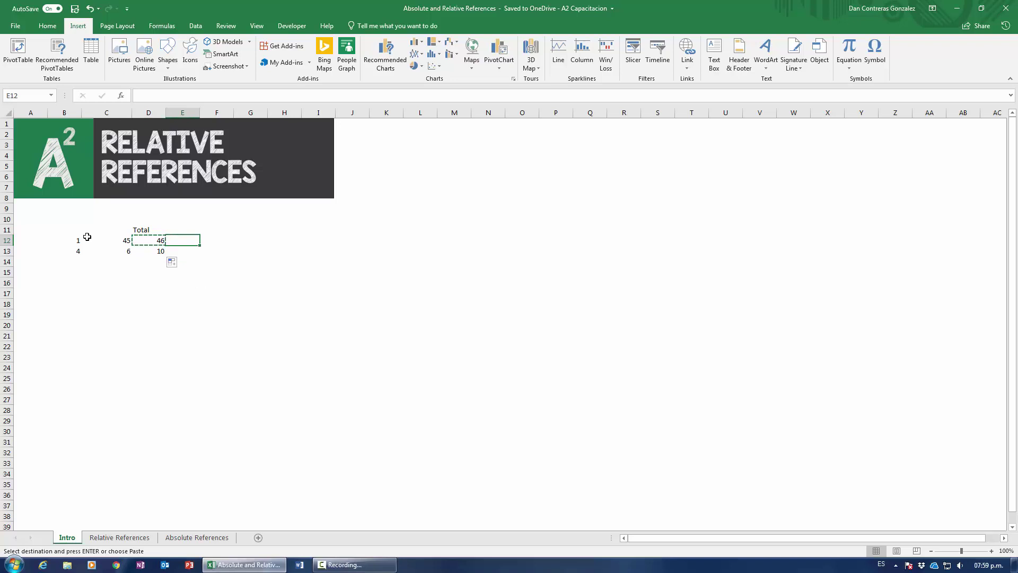
click(158, 239)
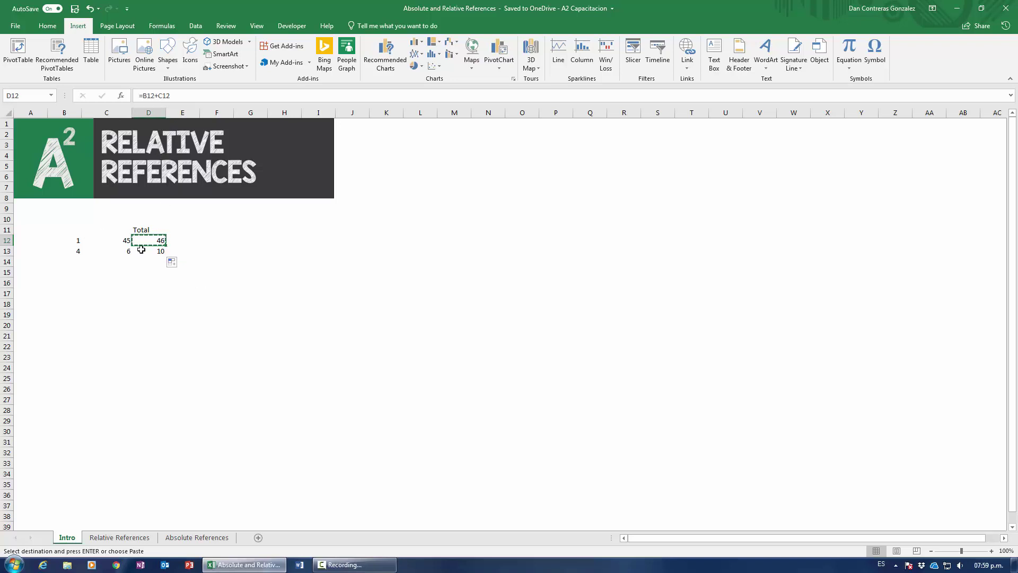
key(Right)
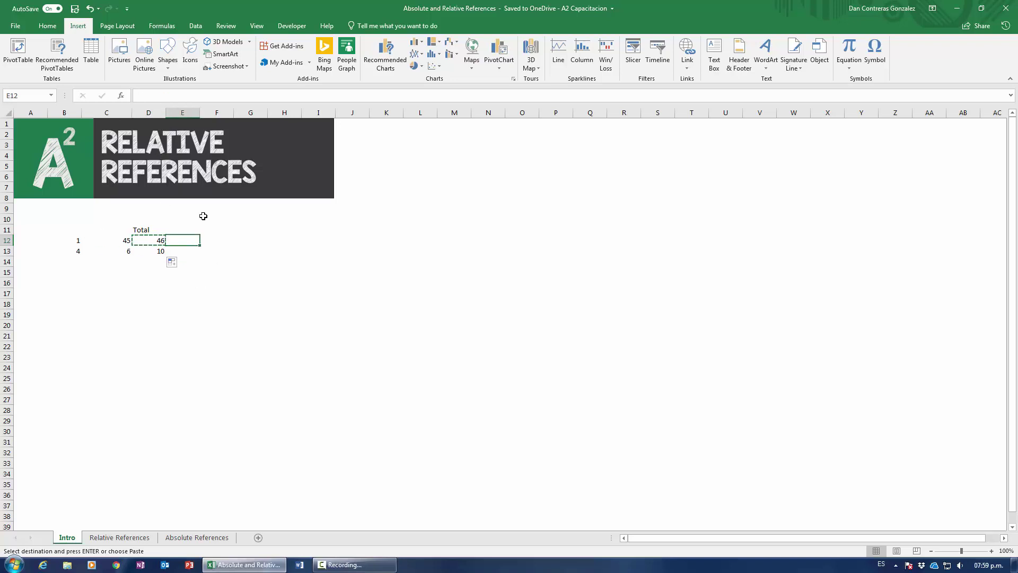
key(ctrl+v)
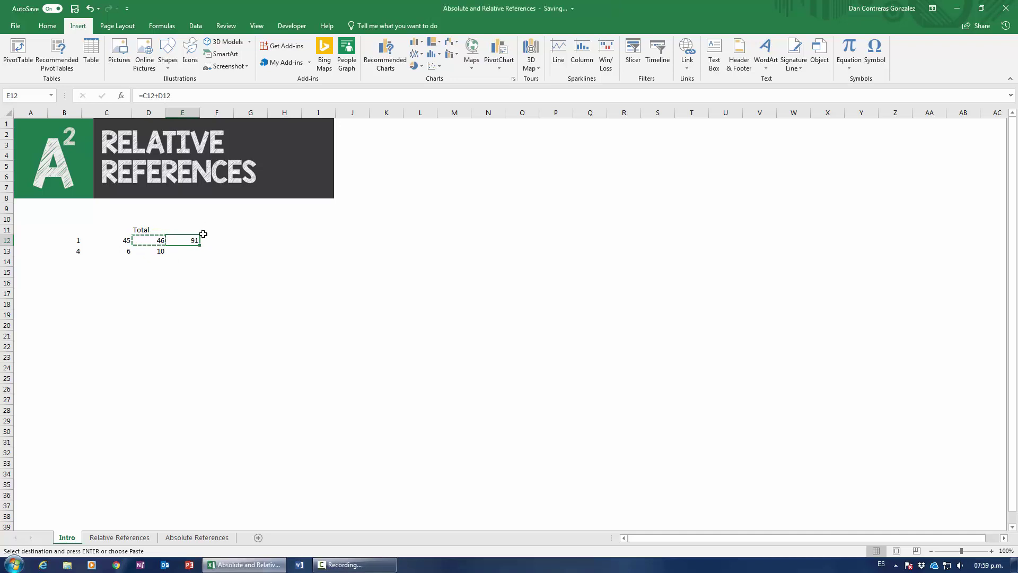
double_click(180, 244)
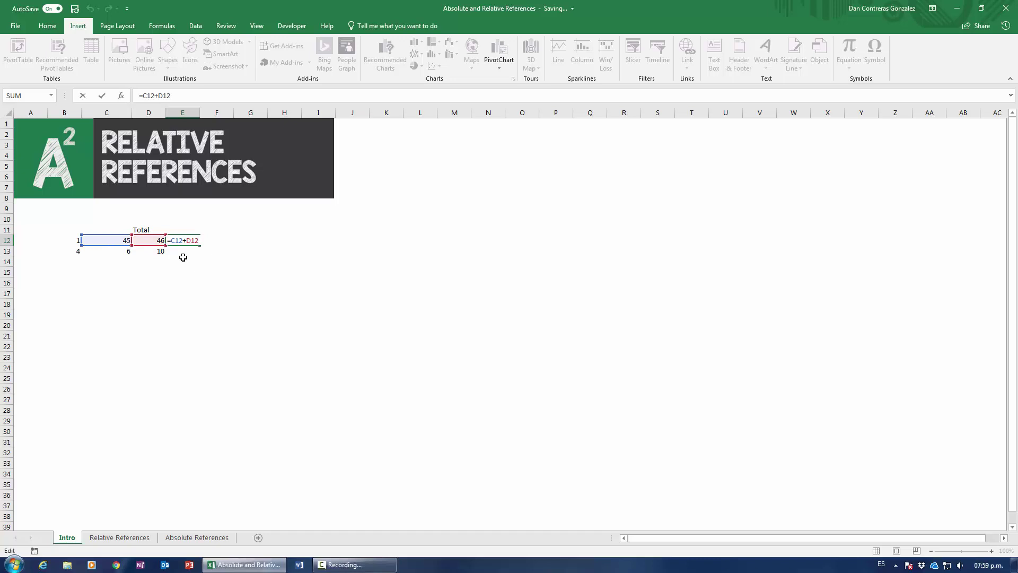
key(Escape)
Fill the row 12 formula right through M12 and check M12's formula.
click(154, 240)
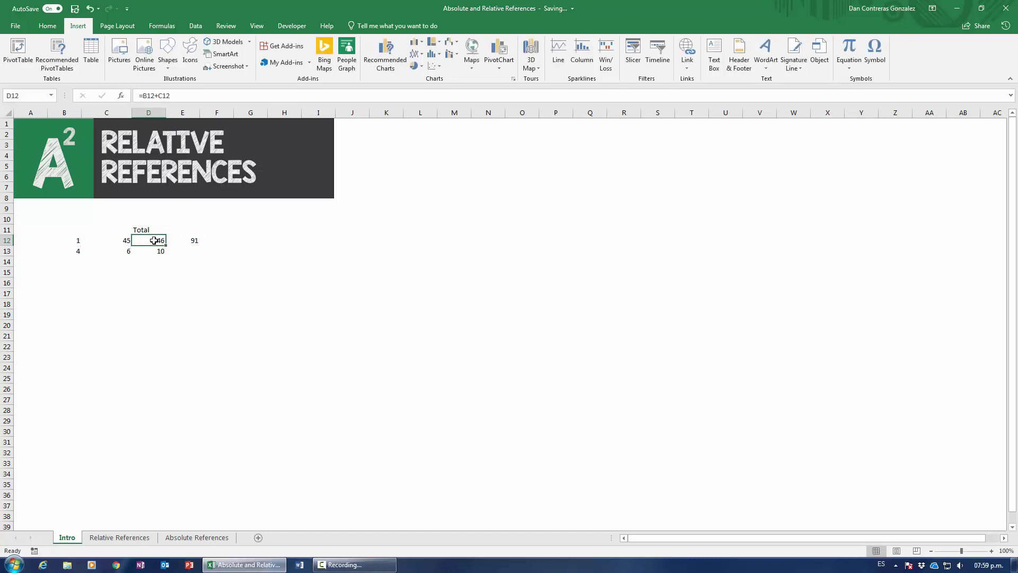
drag(165, 246, 464, 258)
click(158, 241)
click(189, 243)
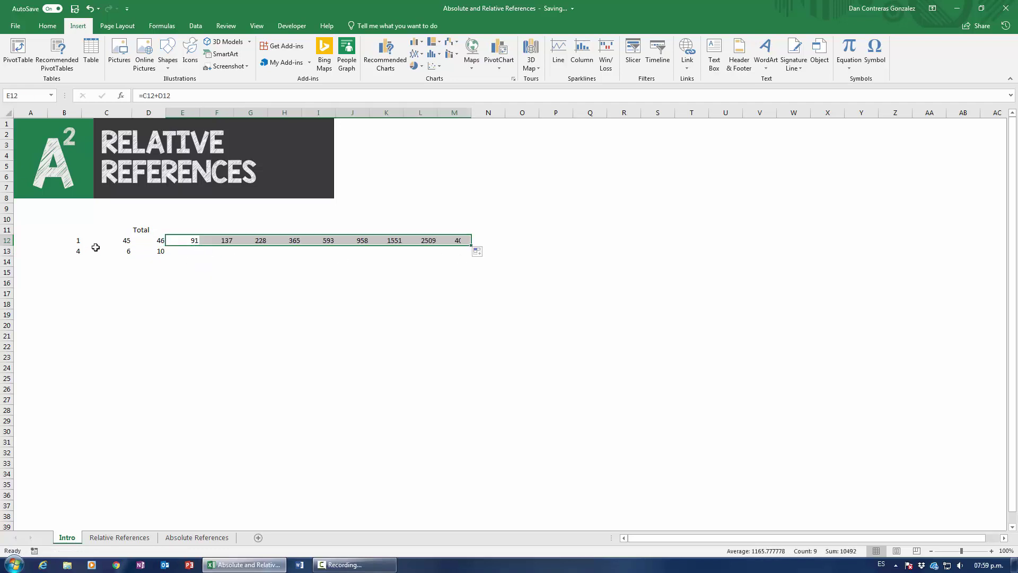
double_click(459, 241)
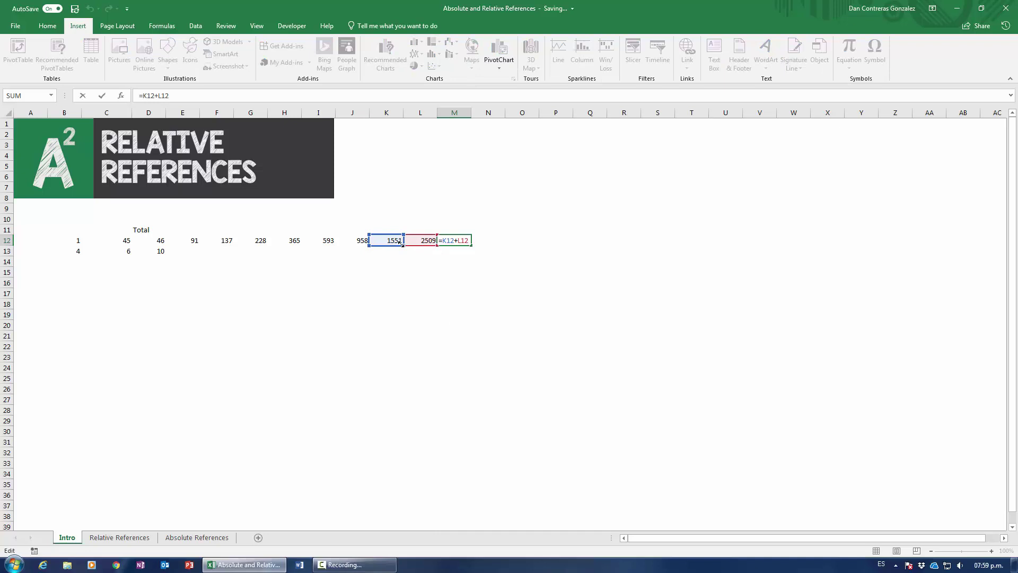
Fill M12's formula down to M28 and inspect M25's =K25+L25.
key(Escape)
drag(471, 245, 452, 416)
click(456, 376)
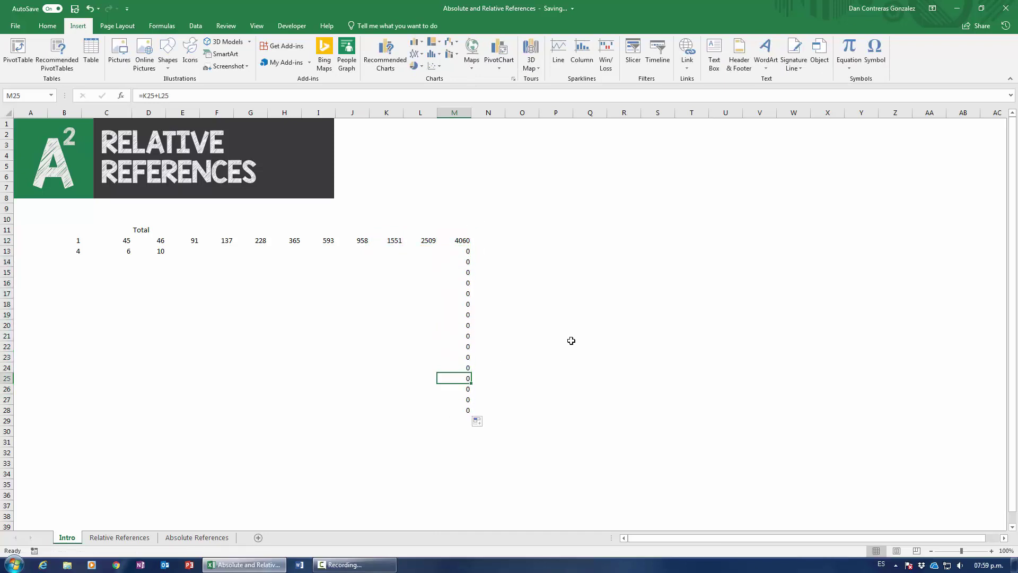
key(F2)
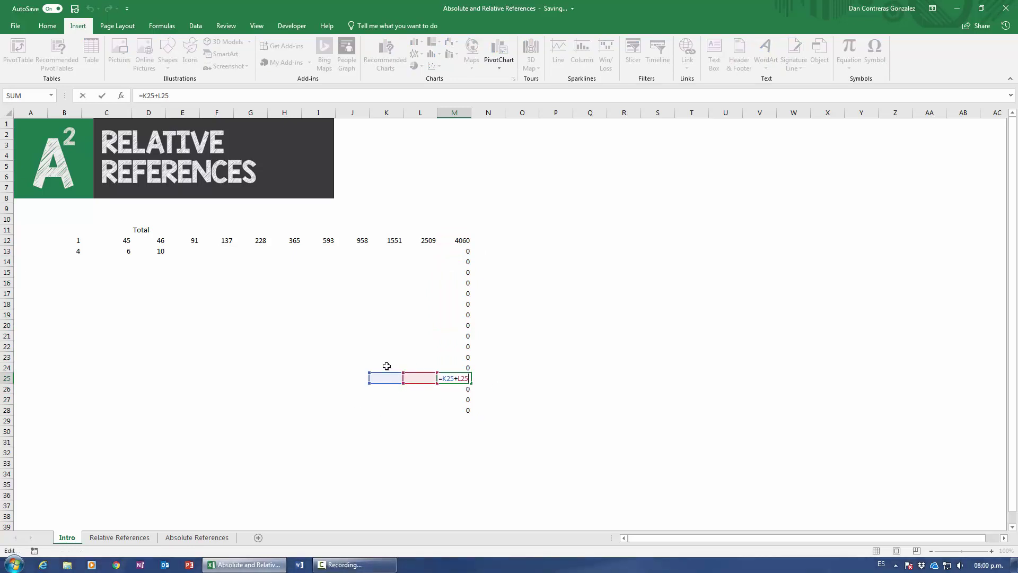
key(Escape)
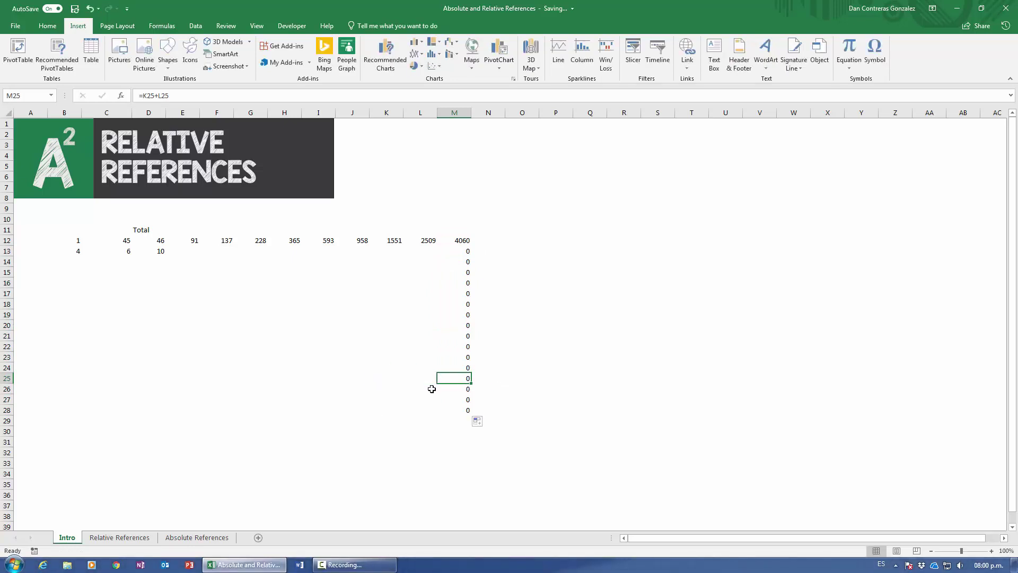
Enter 5 in L25 and 4 in K25 so M25 shows 9.
click(430, 378)
text(5)
key(Return)
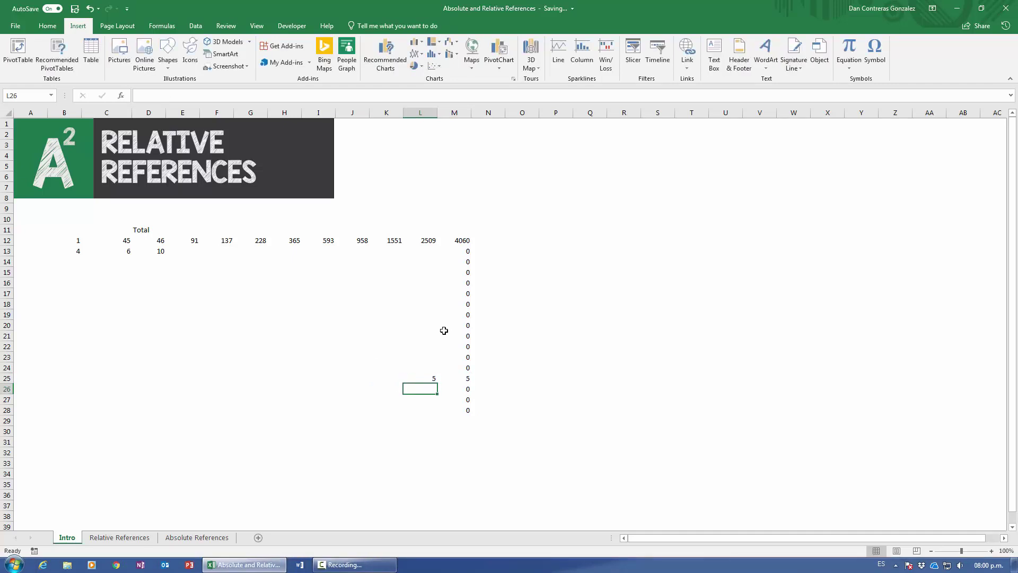
key(Up)
key(Left)
text(4)
key(Return)
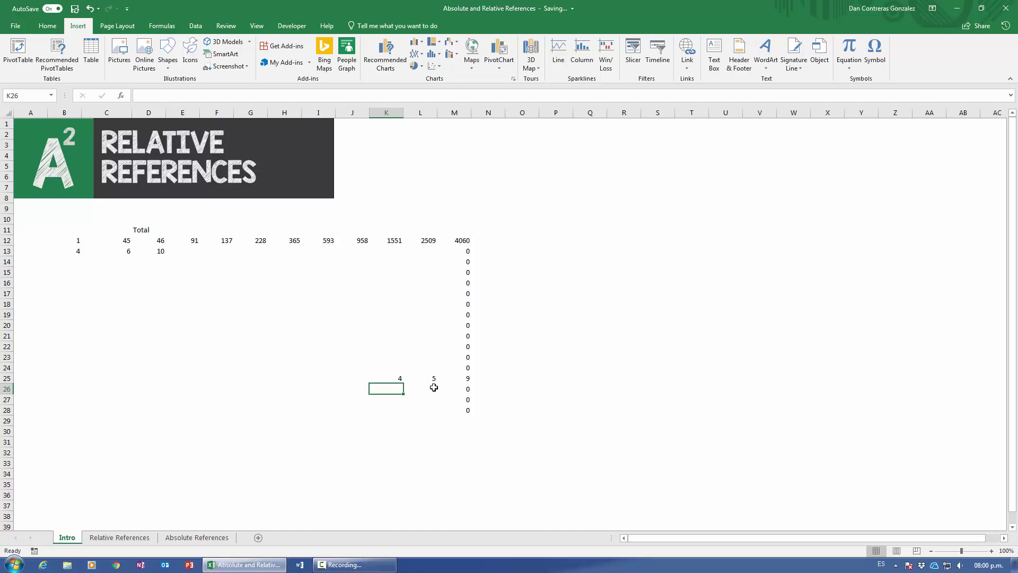
Switch to the Relative References sheet and review the sales table's extent.
click(122, 536)
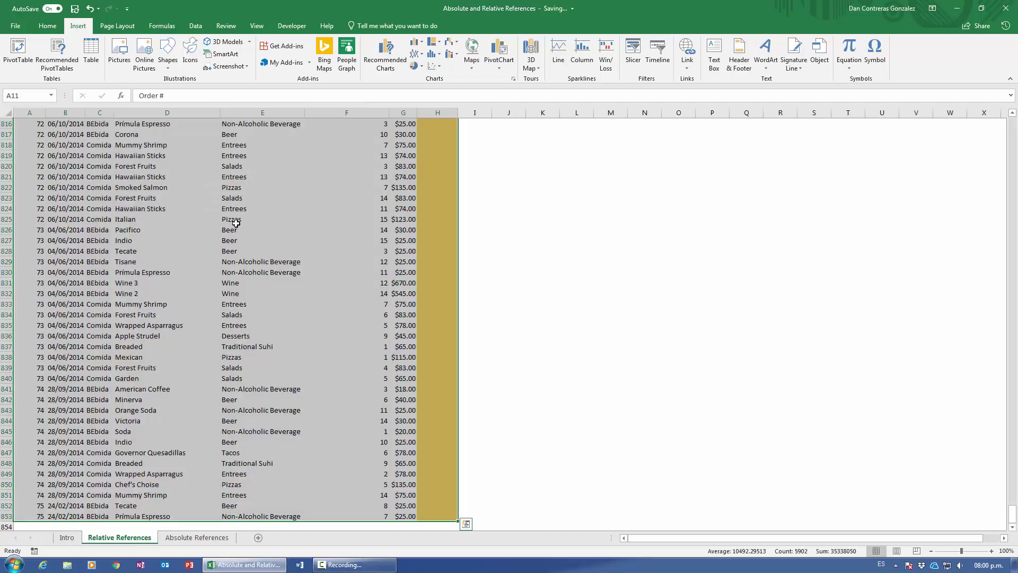
click(236, 224)
key(ctrl+Up)
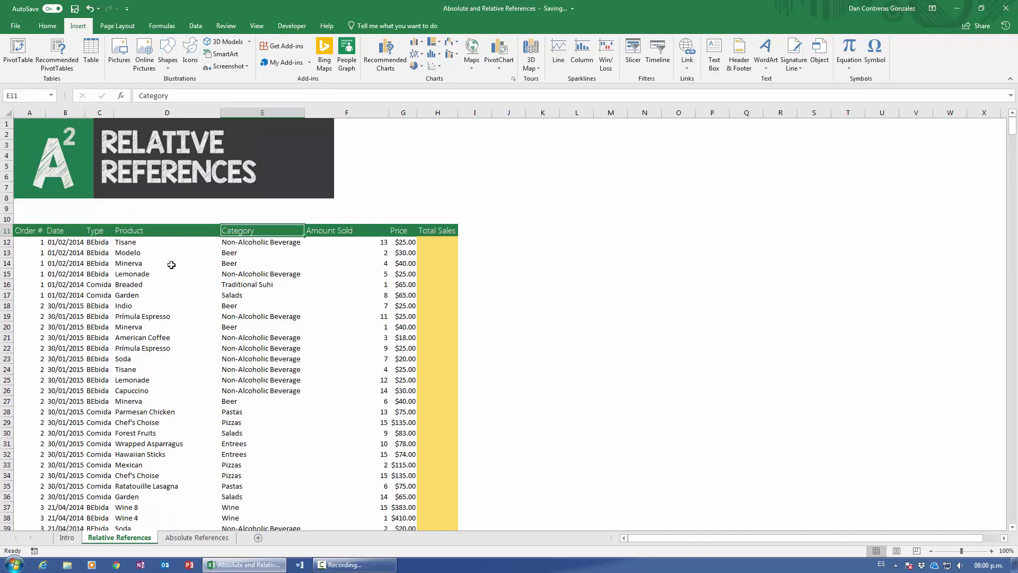
click(171, 265)
key(ctrl+Down)
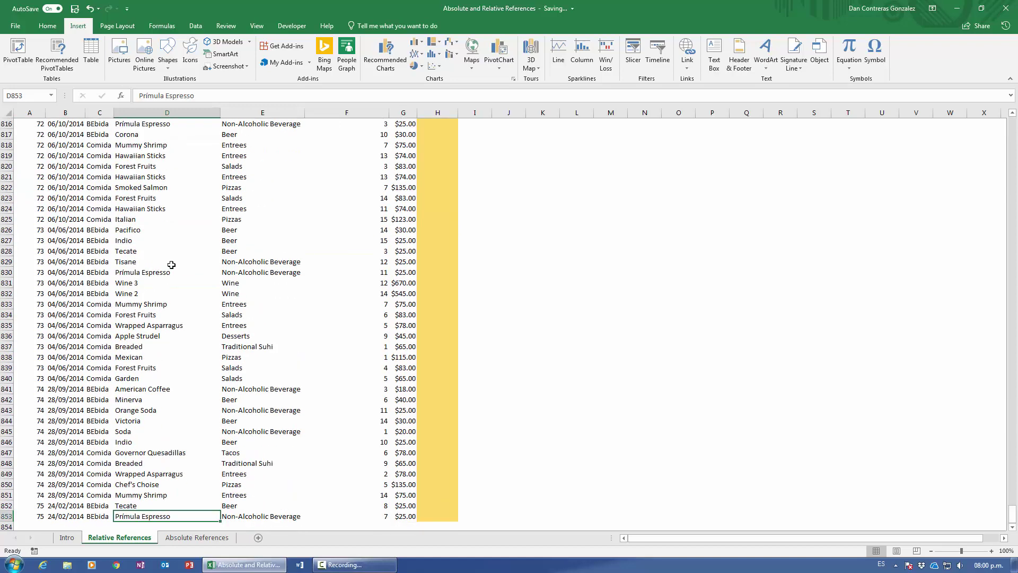
key(ctrl+Up)
scroll(175, 277, up, 4)
Start a Total Sales formula in H12 next to Amount Sold and Price.
click(420, 242)
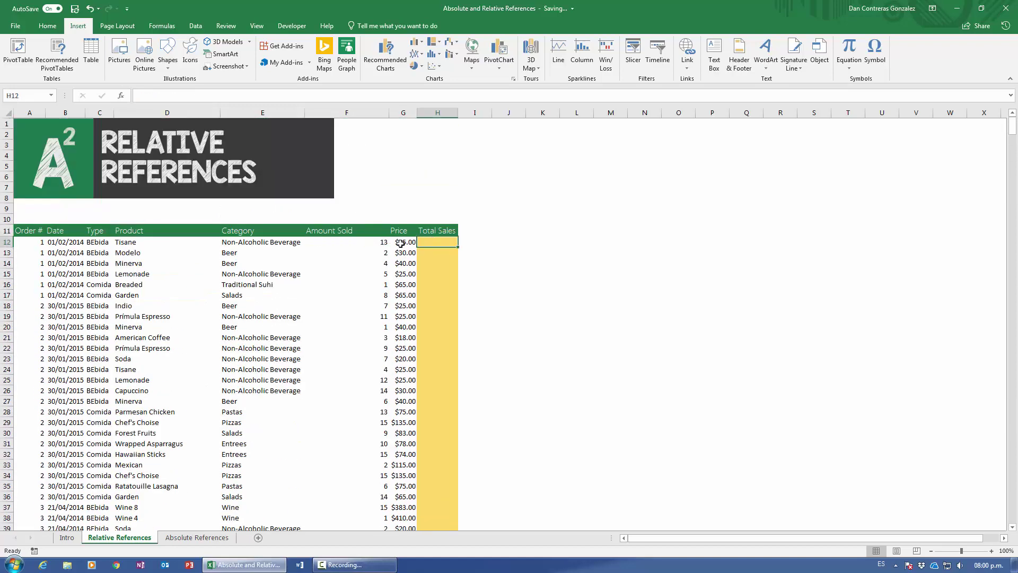
click(123, 243)
click(370, 242)
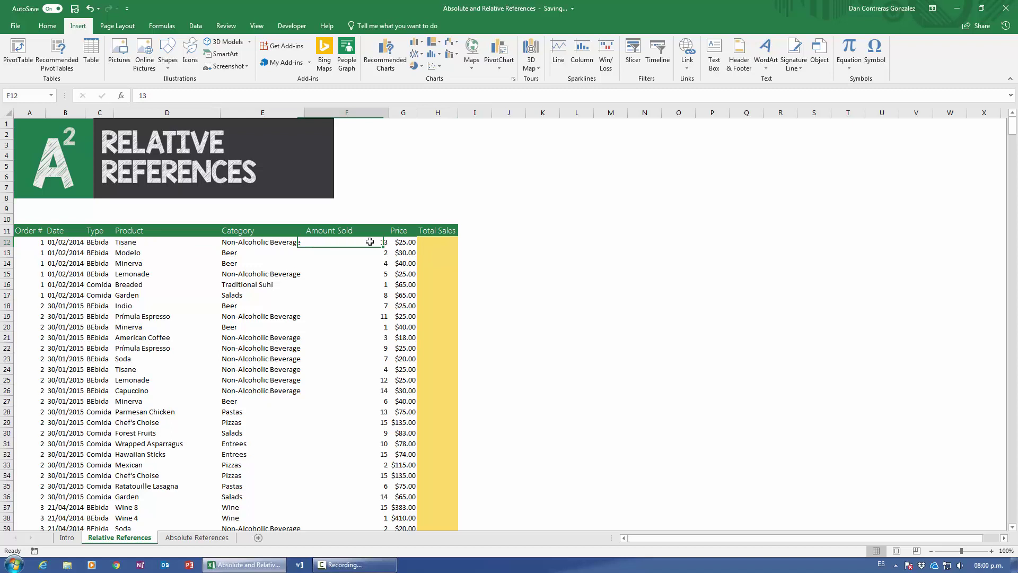
key(Right)
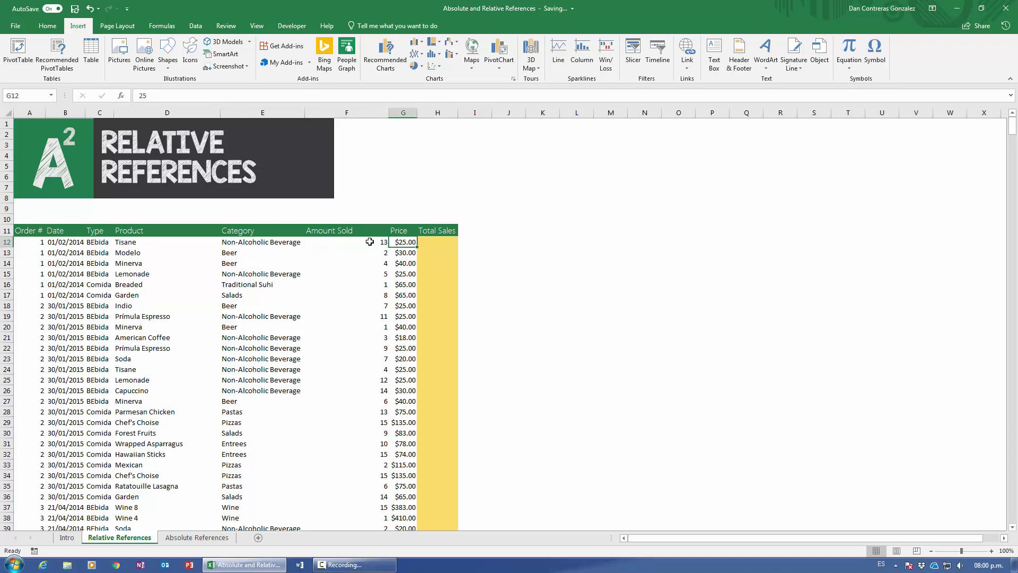
key(Right)
text(=)
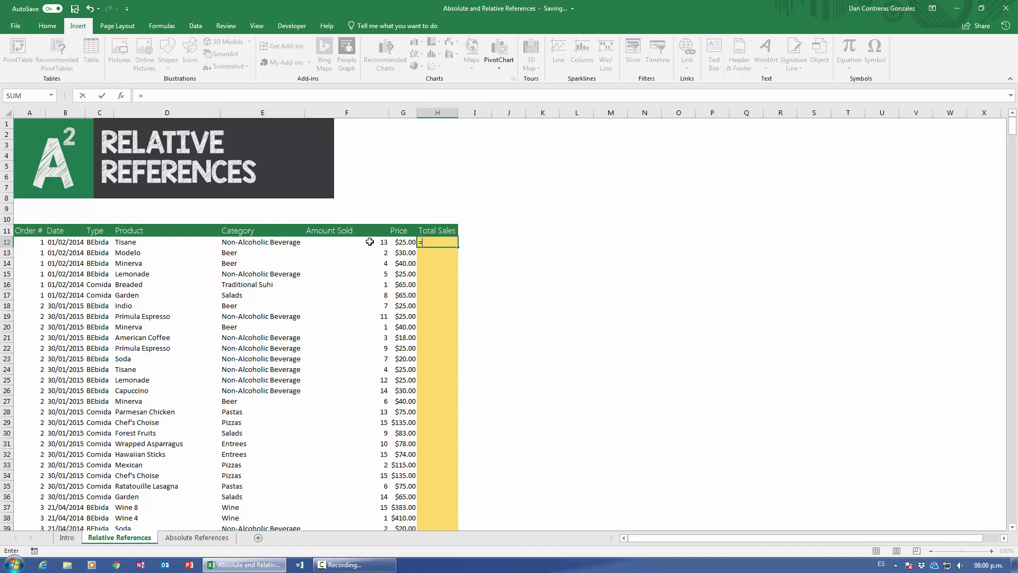
Begin an Amount Sold times Price formula in H12, then discard it.
click(370, 241)
text(*)
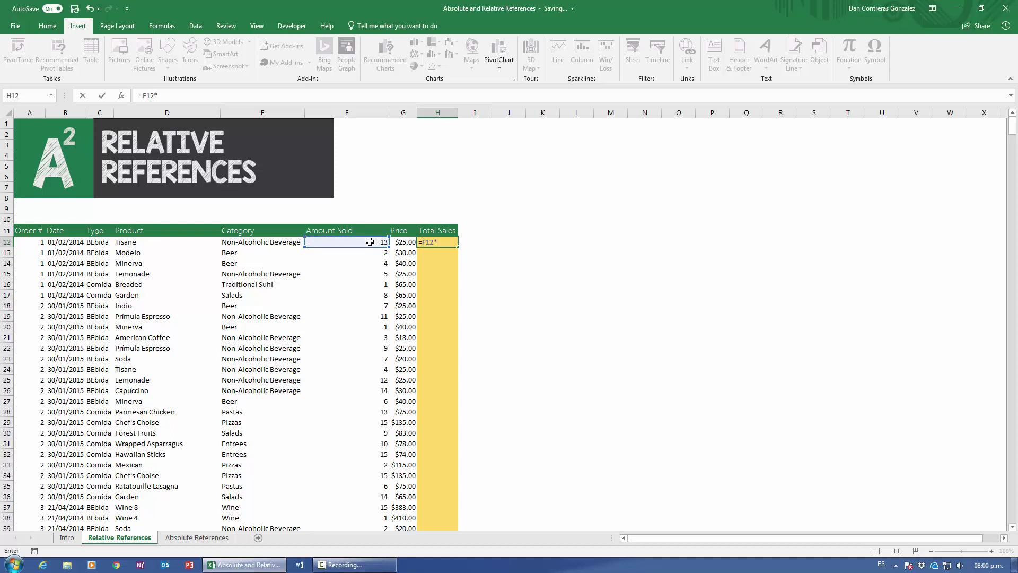
click(403, 242)
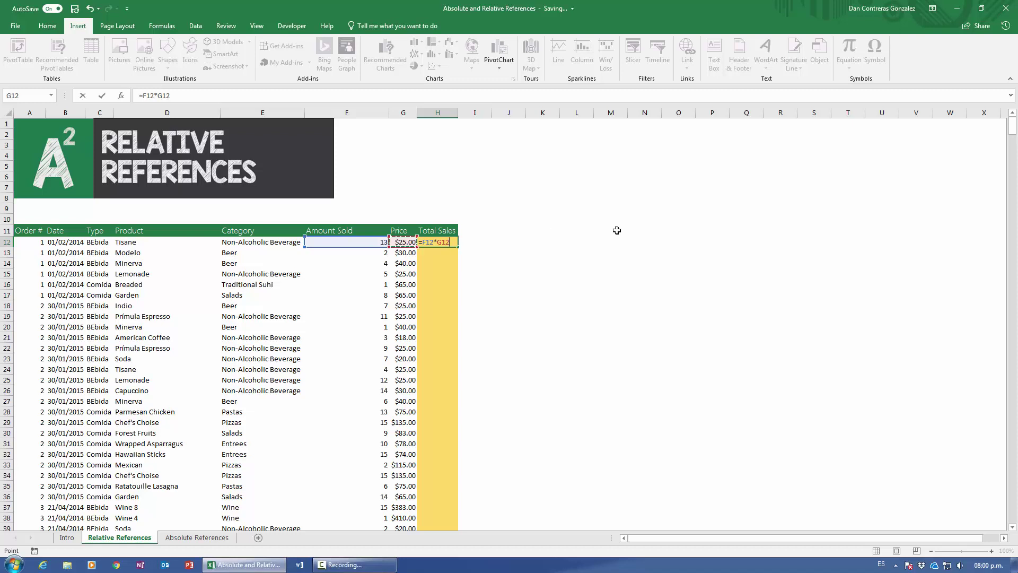
key(Escape)
text(1)
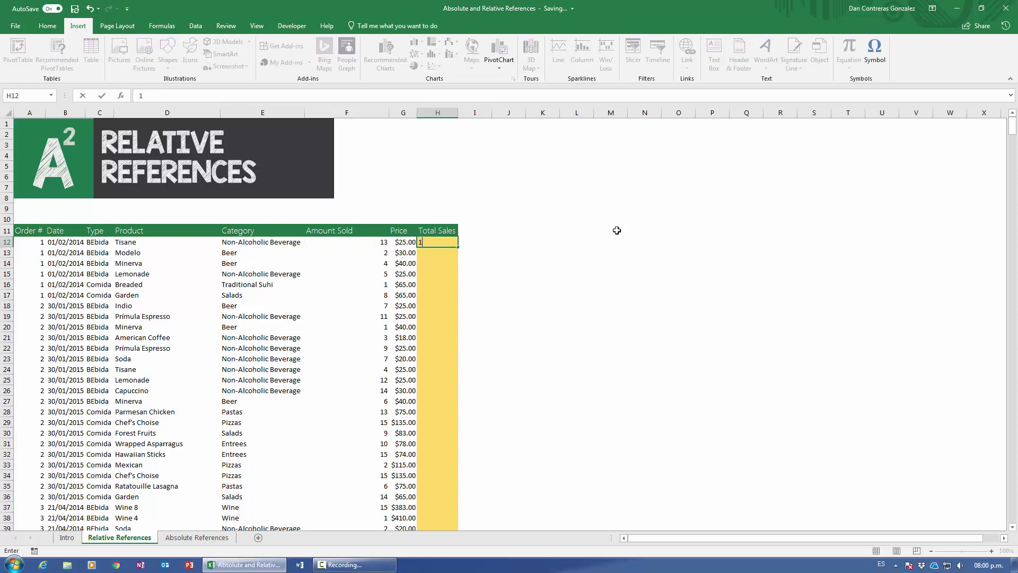
key(BackSpace)
text(?)
key(BackSpace)
Enter =F12*G12 in H12, replacing typed numbers, so it shows $325.00.
text(=13*25)
key(BackSpace)
key(BackSpace)
key(BackSpace)
key(BackSpace)
key(BackSpace)
click(355, 243)
text(*)
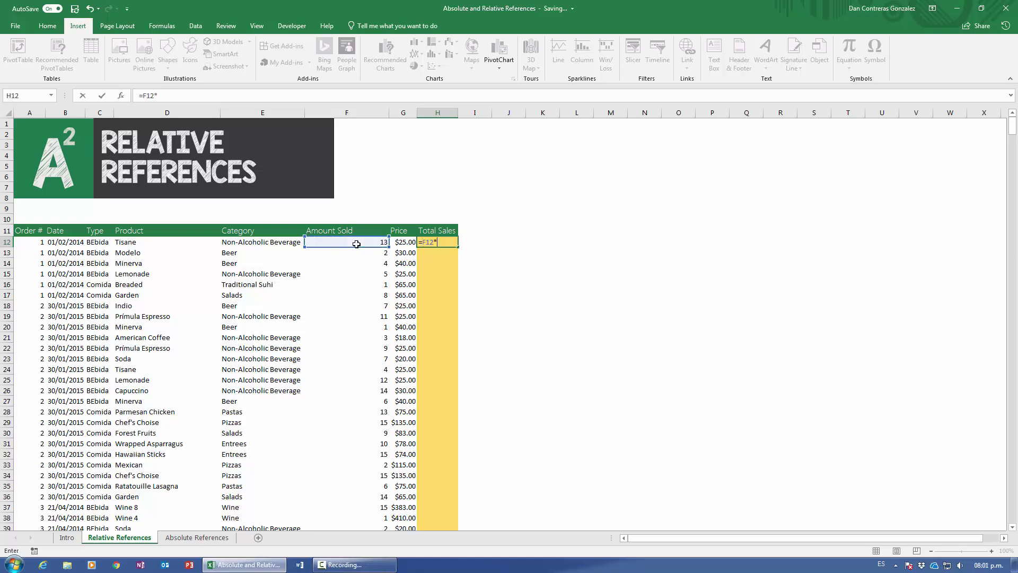
click(396, 242)
key(Return)
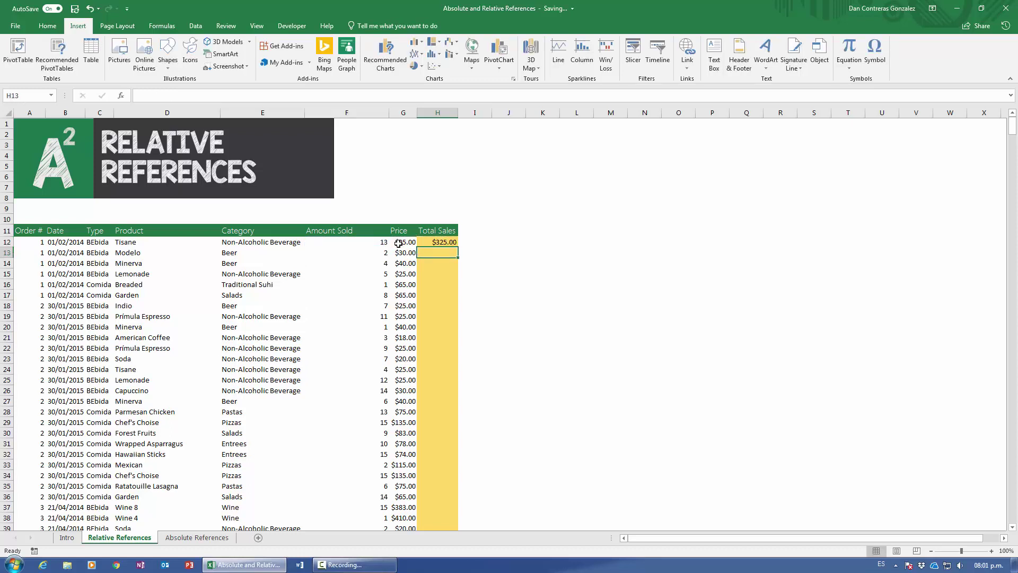
Enter Amount Sold times Price formulas in H13 ($60.00) and H14 ($160.00).
text(=)
key(Left)
key(Left)
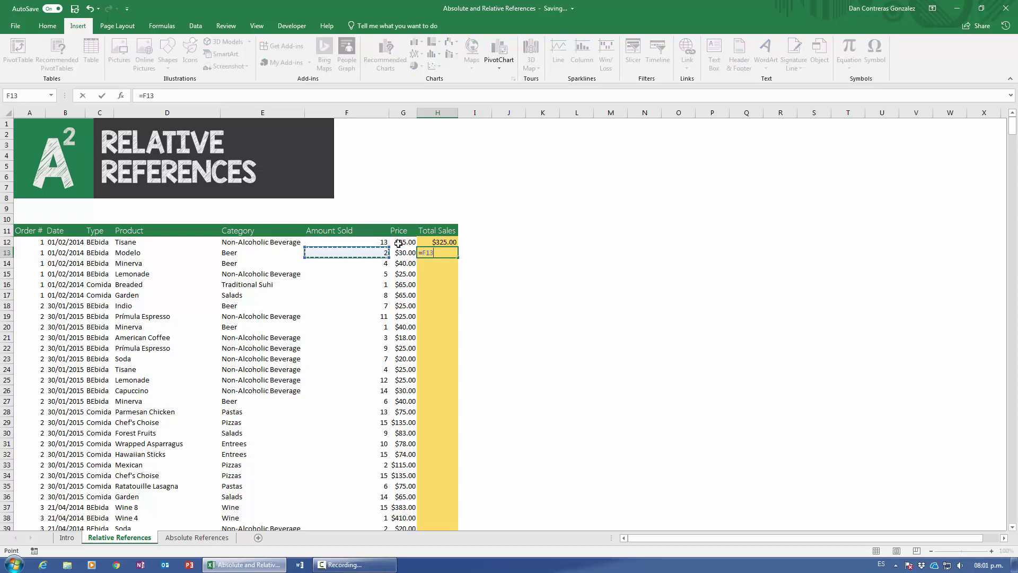
text(*)
key(Left)
key(Return)
text(=)
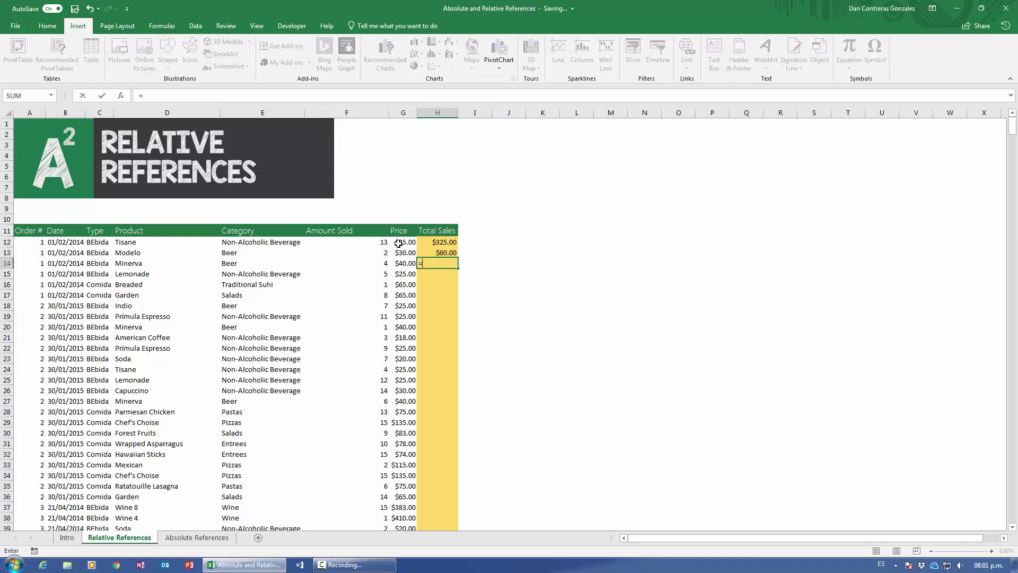
key(Left)
key(Left)
text(*)
key(Left)
key(Return)
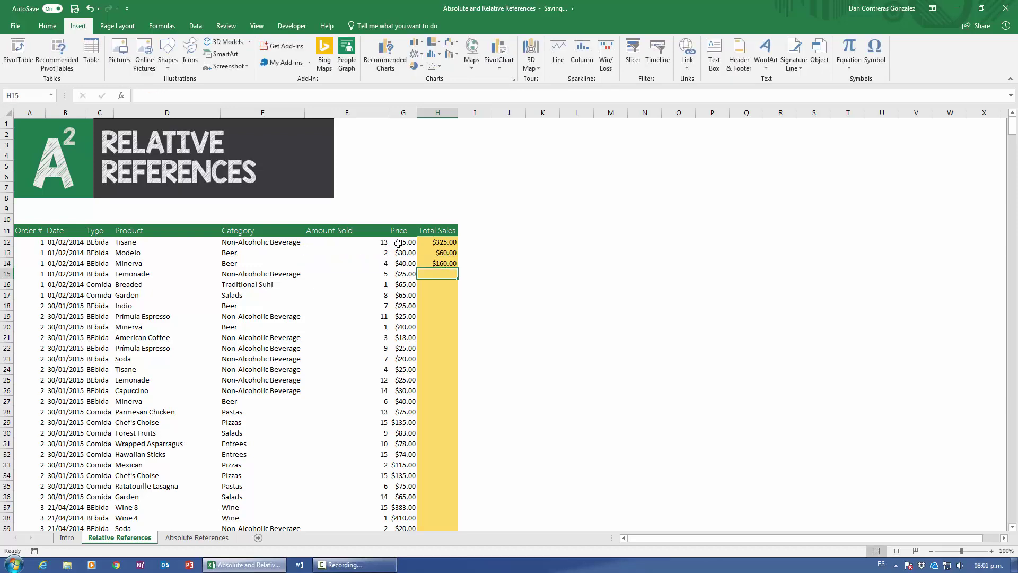
Copy H14's formula down through H25 and check H18, H22 and H25.
key(Up)
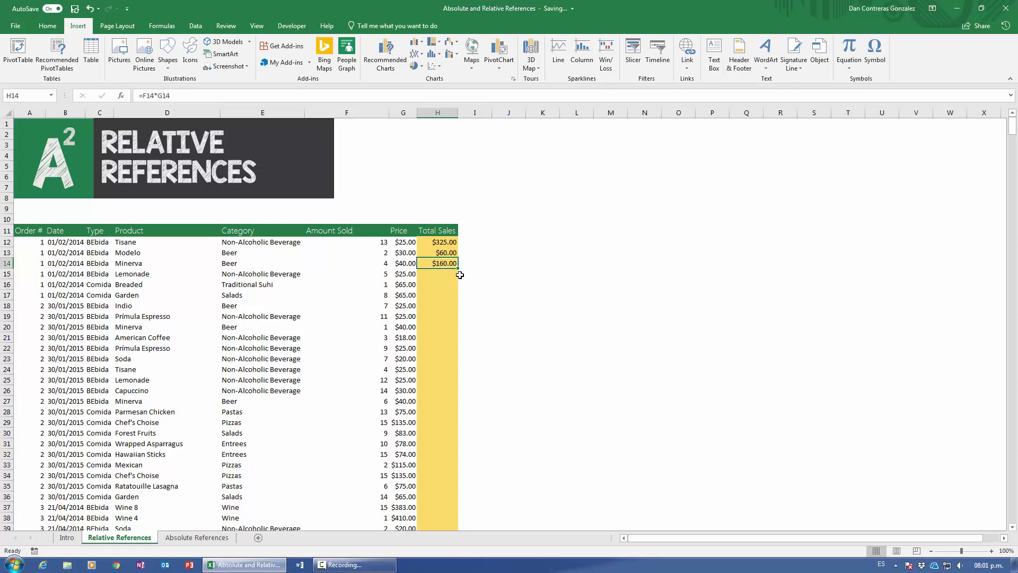
drag(458, 270, 458, 383)
click(444, 305)
double_click(444, 305)
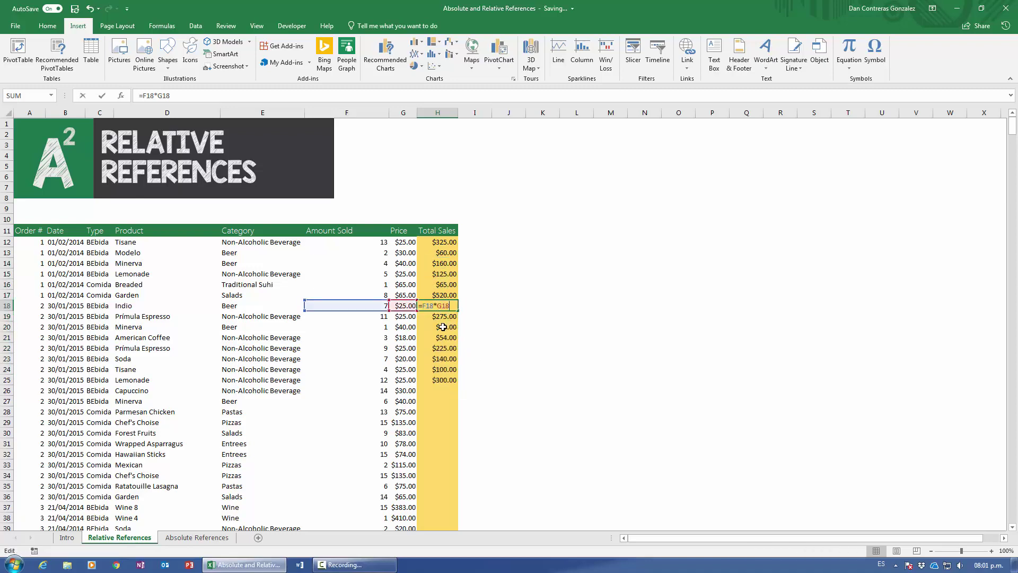
key(Escape)
double_click(440, 348)
key(Return)
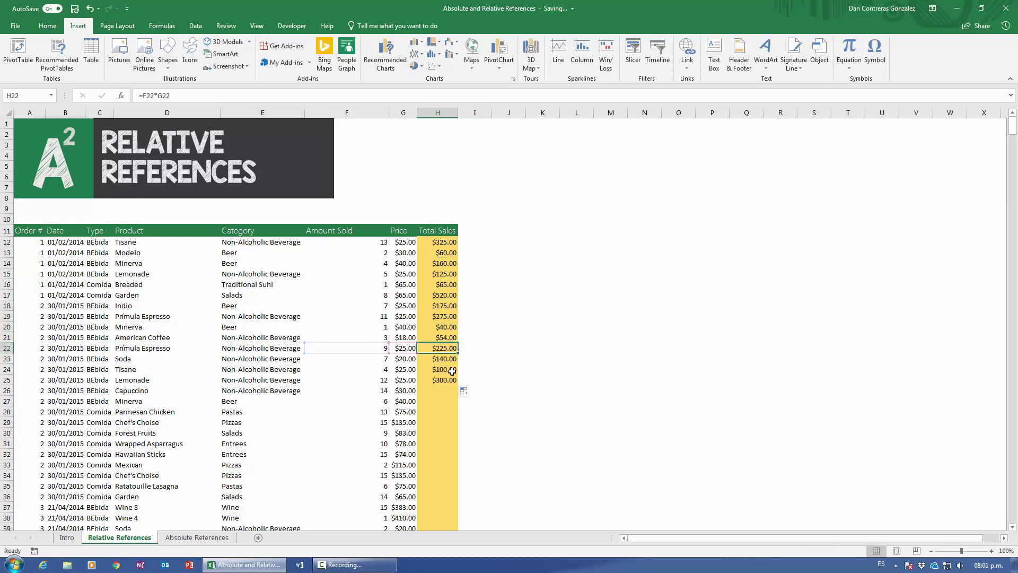
key(Down)
key(Down)
key(F2)
key(Escape)
Check the copied formulas in H22, H16, H13 and H20 (=F20*G20 giving $40.00).
double_click(452, 348)
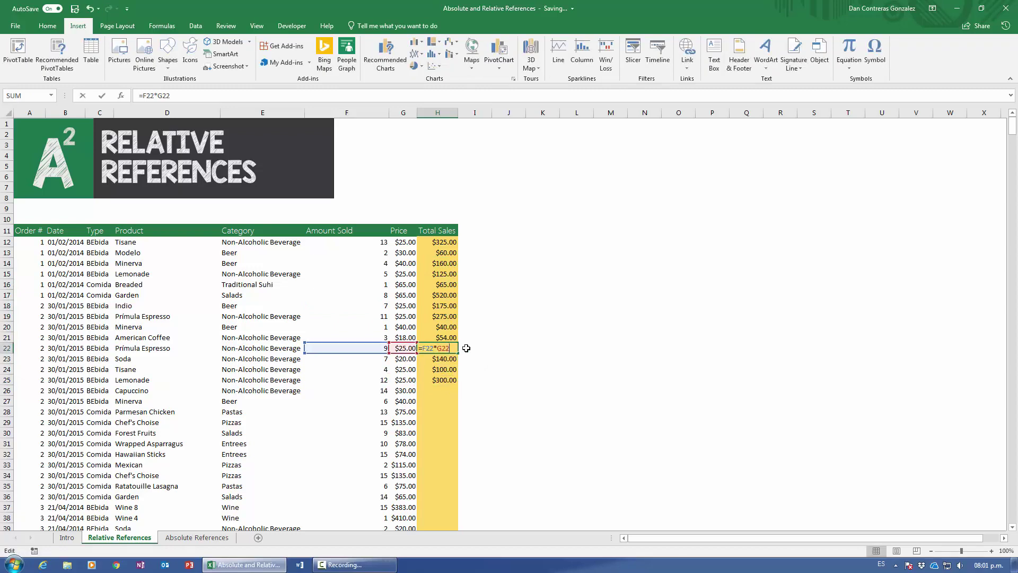
click(455, 287)
double_click(460, 286)
key(Escape)
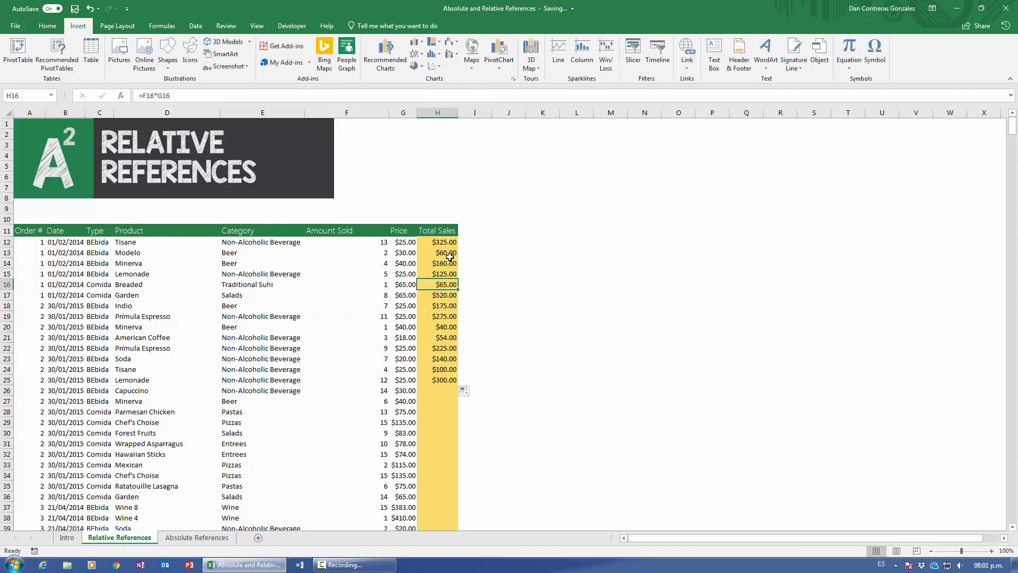
double_click(451, 254)
key(Escape)
double_click(445, 324)
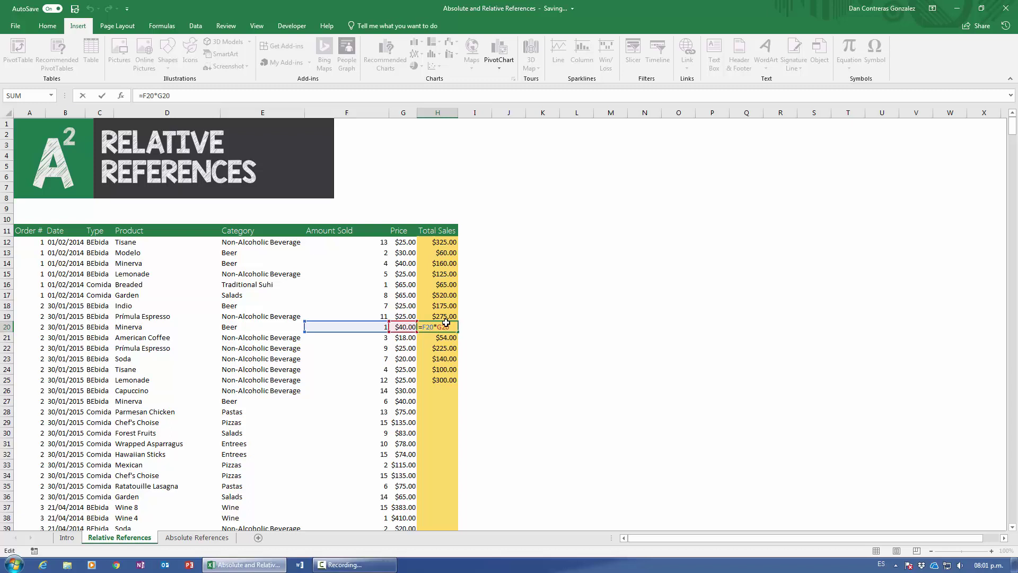
key(Escape)
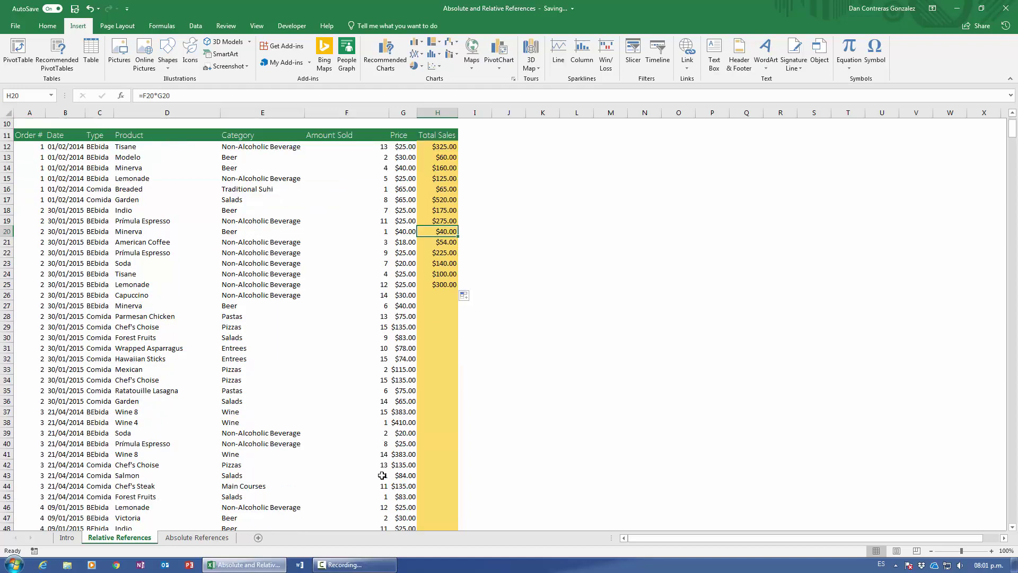
Fill the Total Sales formula from H25 down to H853 and verify the last row's $175.00.
scroll(445, 344, down, 3)
click(447, 285)
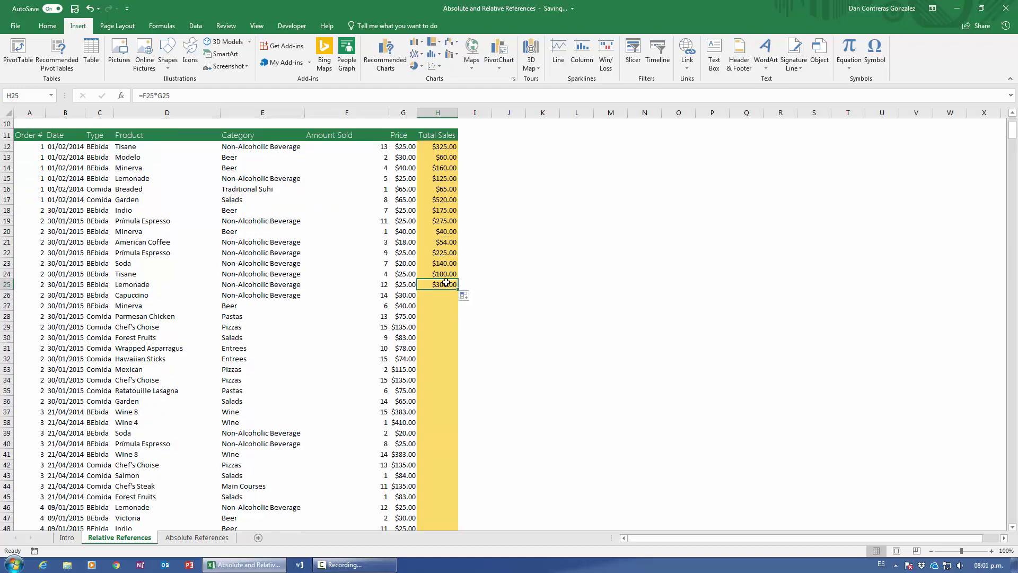
mouse_move(456, 289)
mouse_down()
mouse_move(456, 400)
mouse_move(456, 289)
mouse_up()
double_click(458, 290)
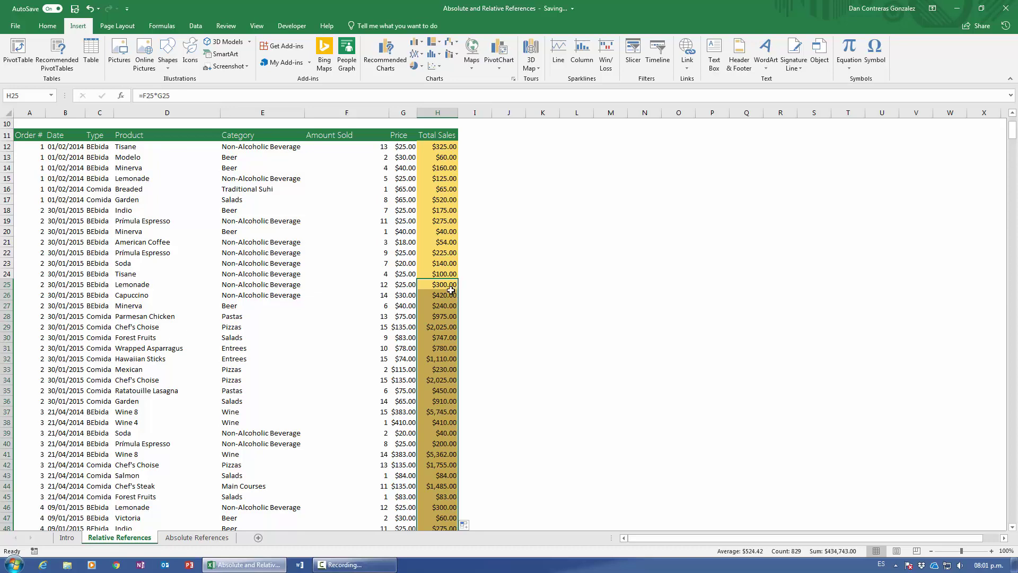
key(ctrl+Down)
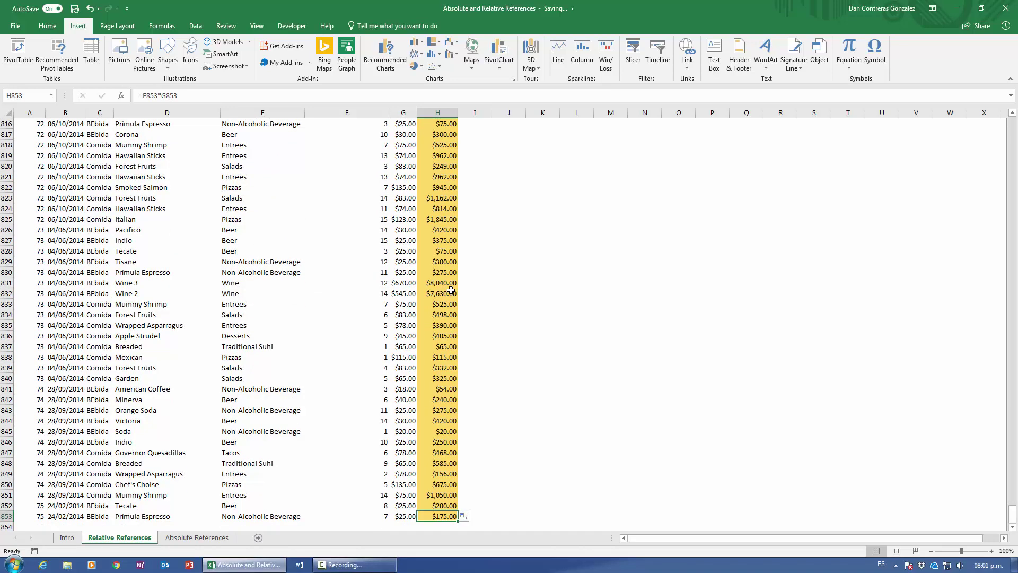
key(ctrl+Up)
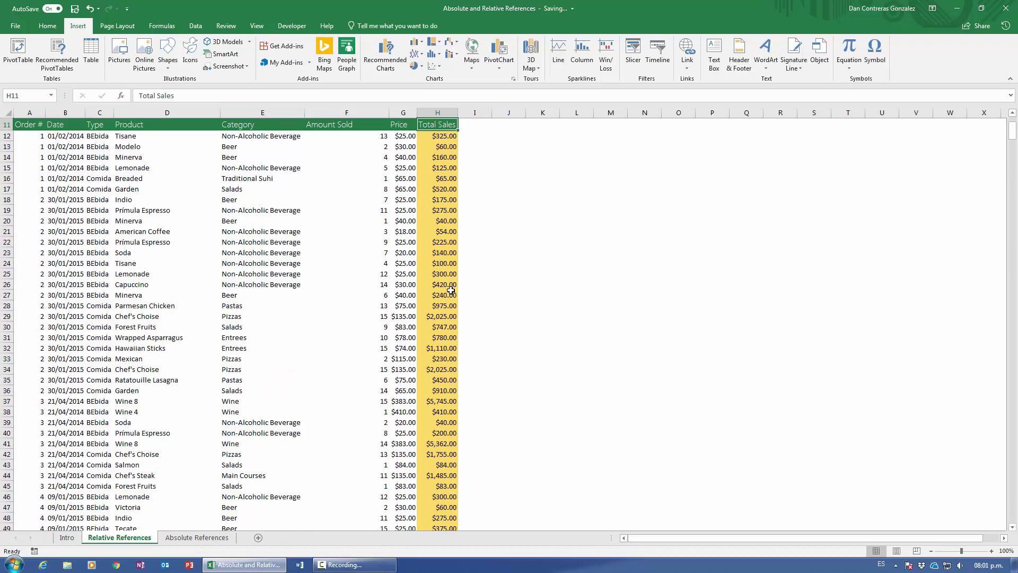
key(Down)
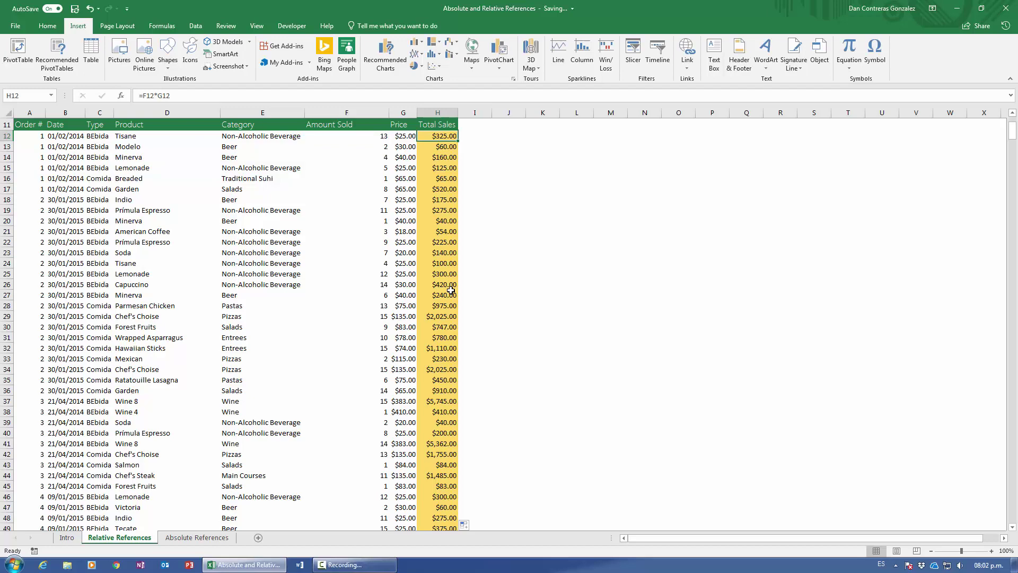
Go to the Absolute References sheet and move along row 12 to the empty VAT cell I12.
click(194, 537)
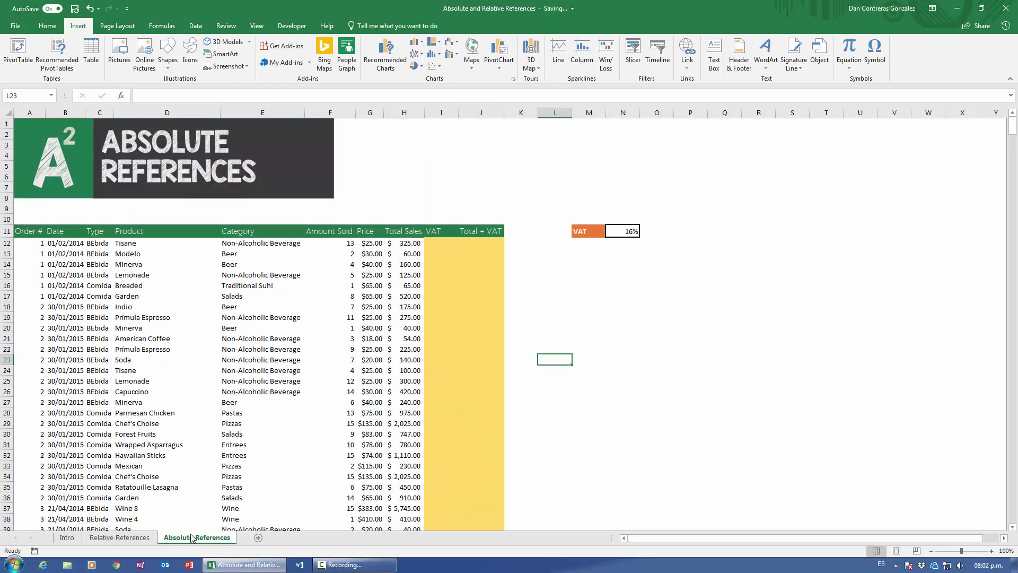
click(353, 243)
key(Right)
key(Right)
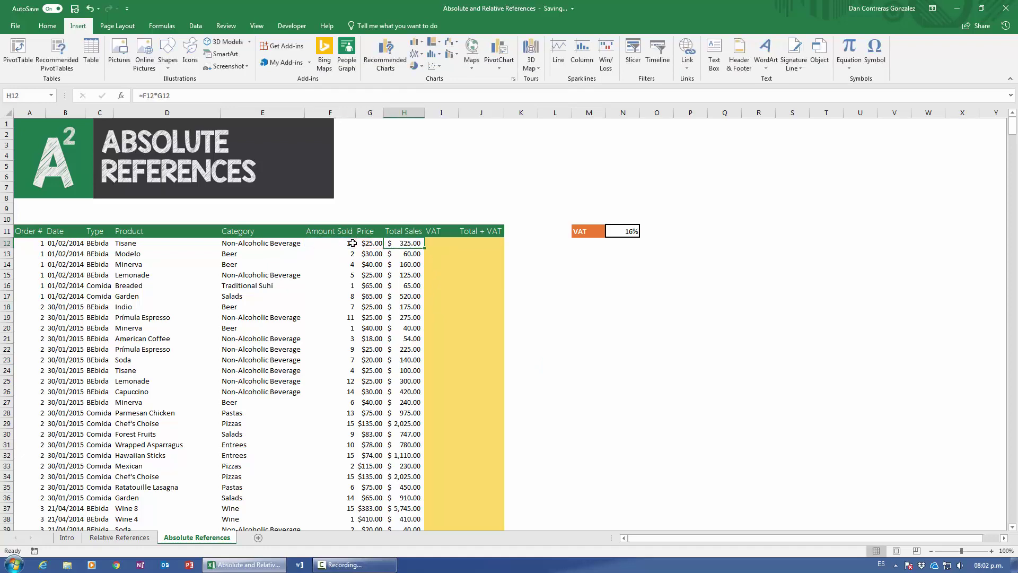
key(Right)
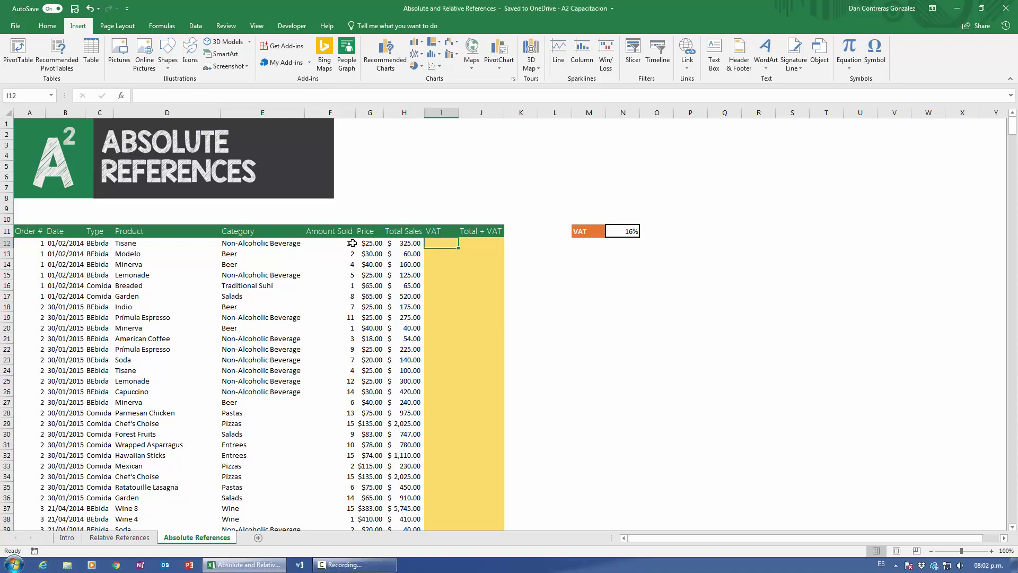
Visit the 16% VAT rate in N11, then return to I12.
key(Right)
key(Right)
key(Right)
key(Right)
key(Right)
key(Up)
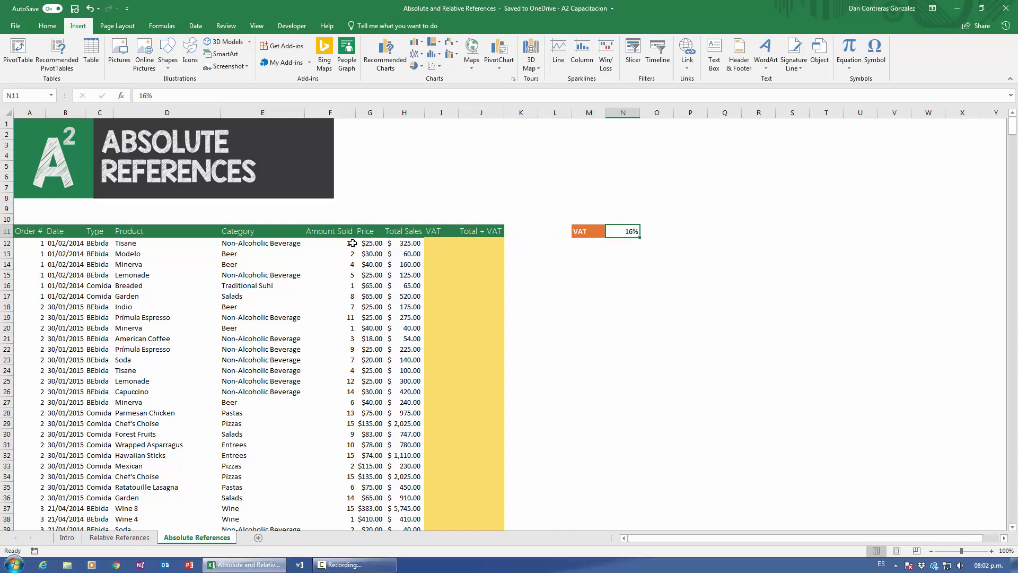
key(Left)
key(Left)
key(Left)
key(Left)
key(Left)
key(Down)
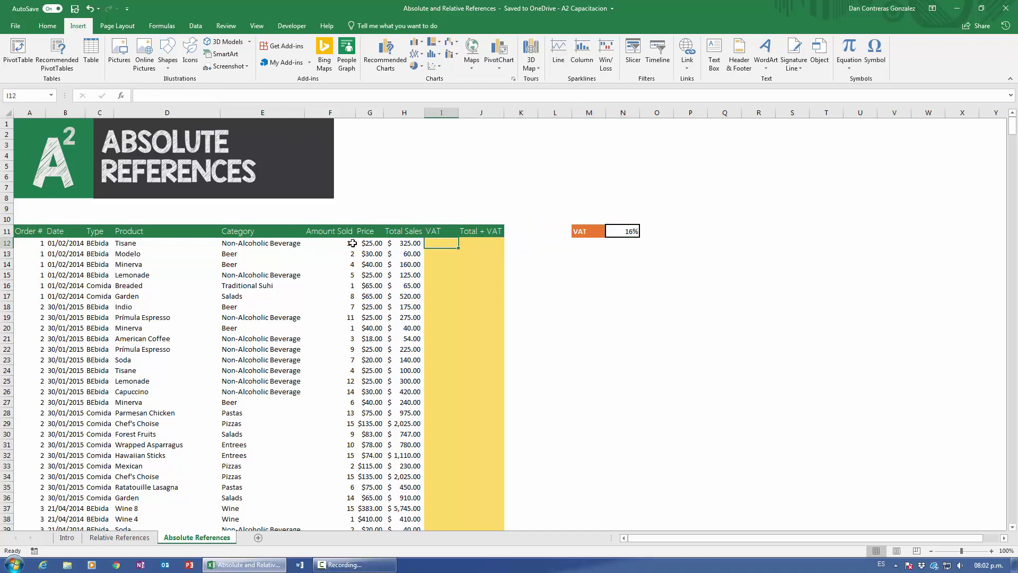
Enter =H12*N11 in I12 to calculate the $52.00 VAT, then reselect I12.
text(=)
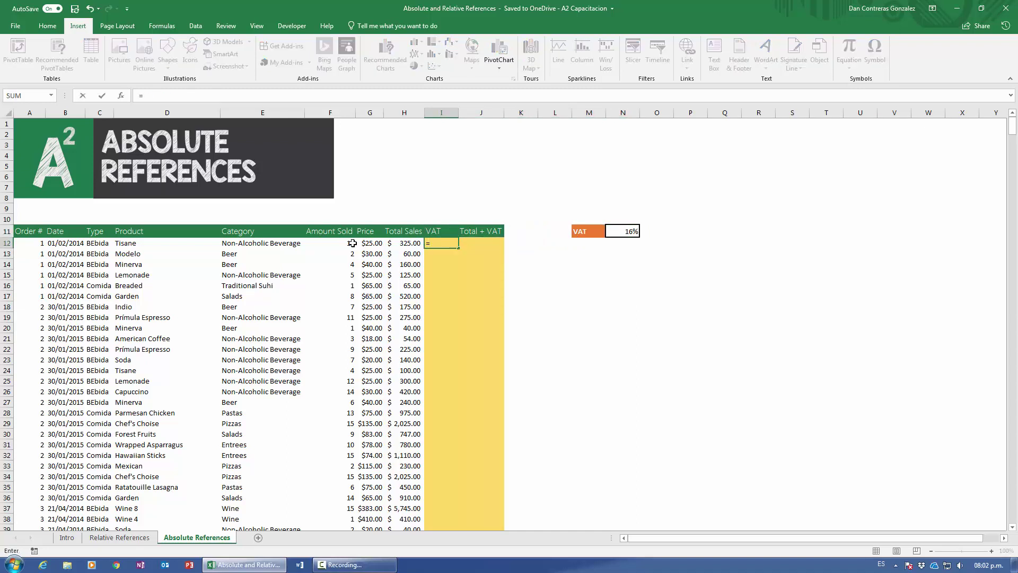
key(Left)
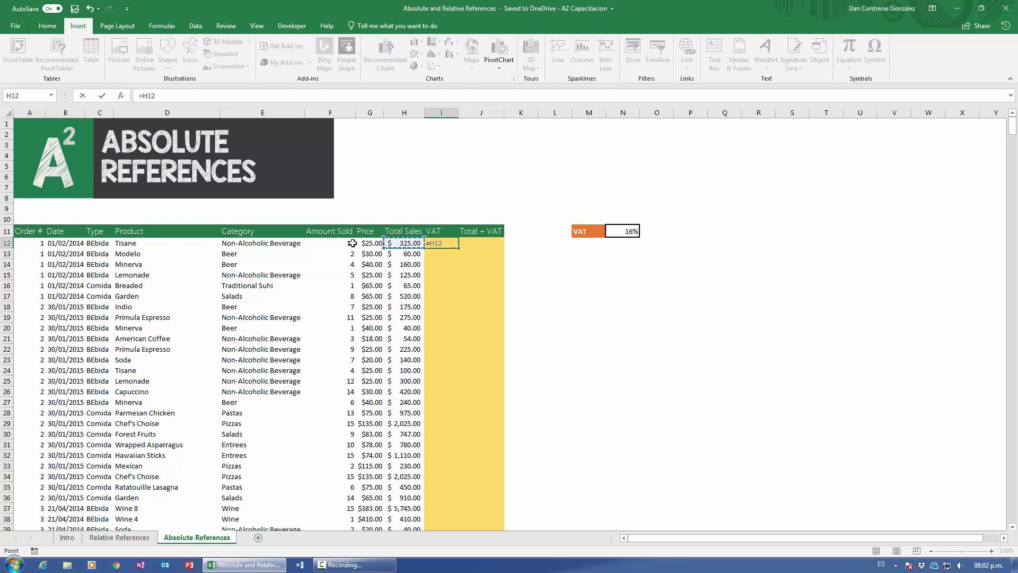
text(*)
click(634, 235)
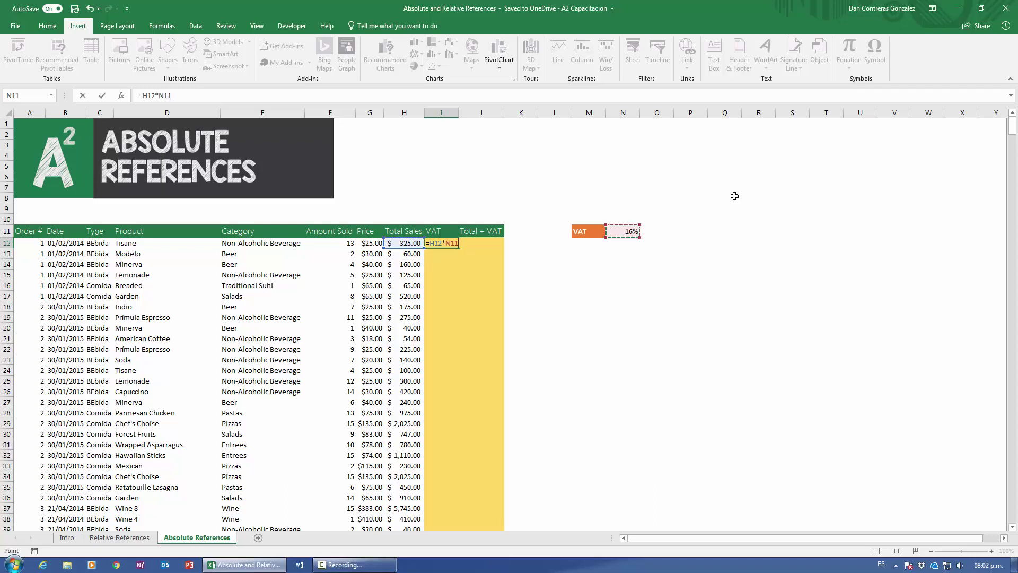
key(Return)
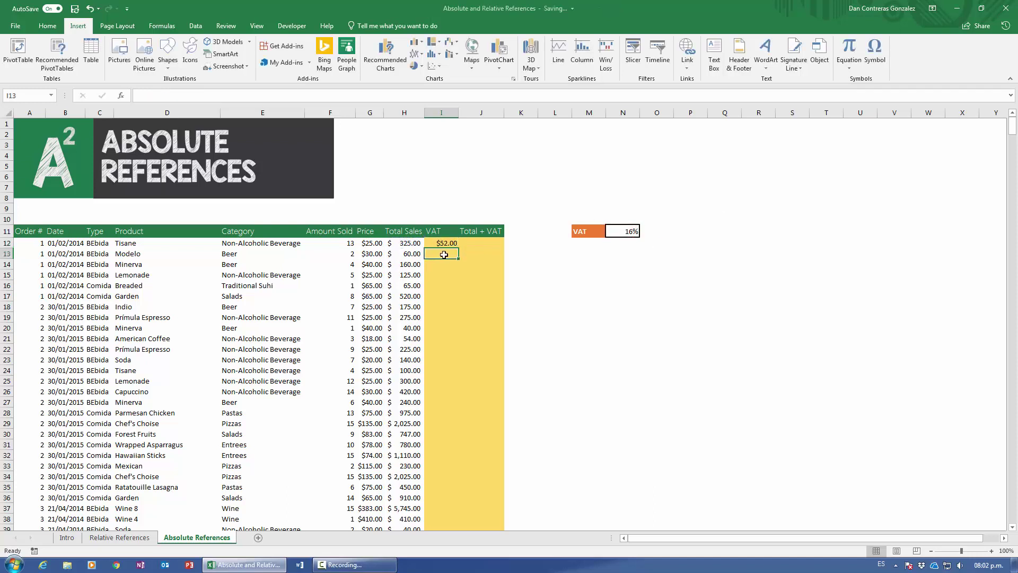
click(445, 244)
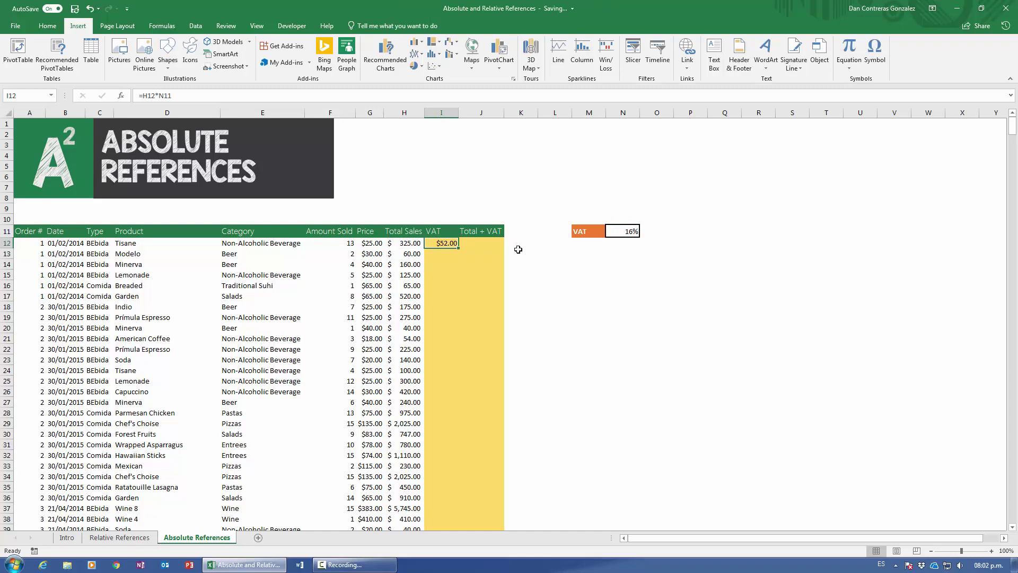
Fill the I12 VAT formula down column I and review the original I12 formula.
double_click(460, 248)
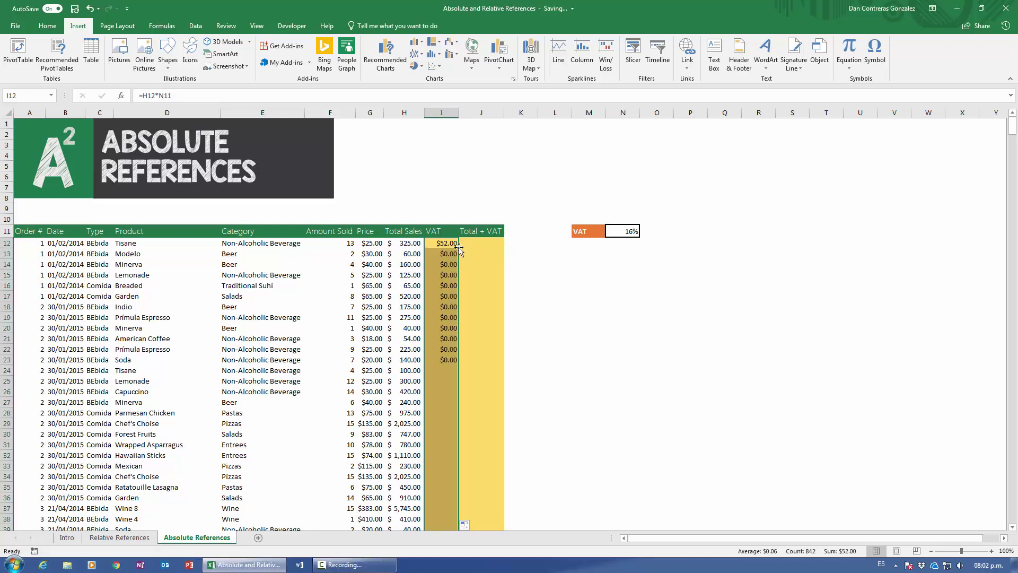
click(448, 254)
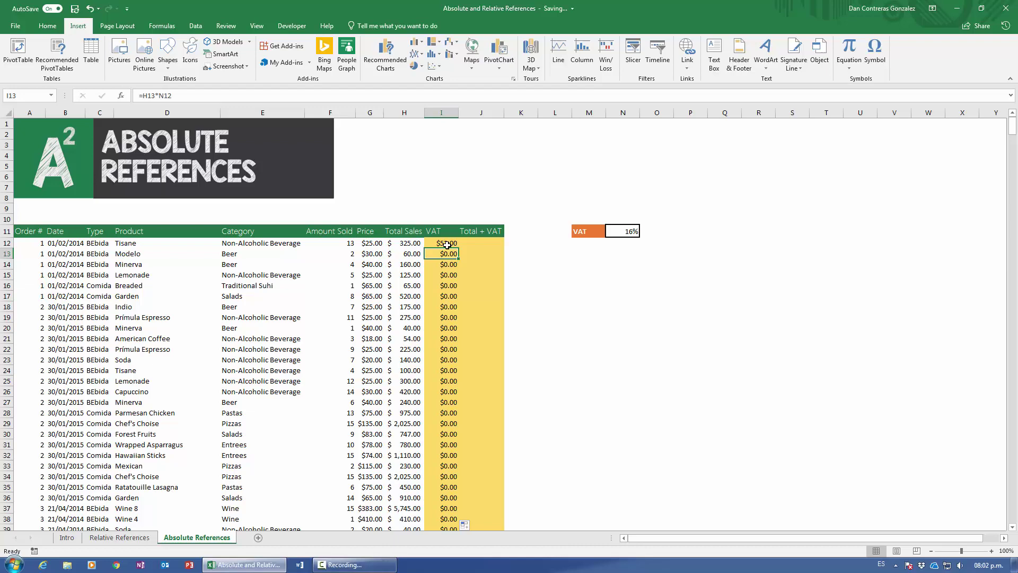
click(447, 244)
key(F2)
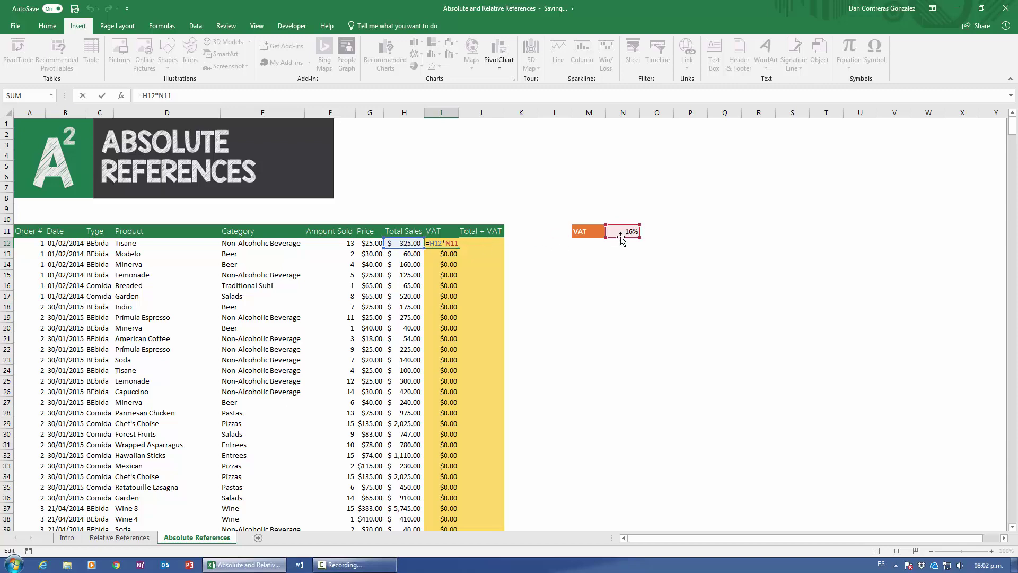
key(Return)
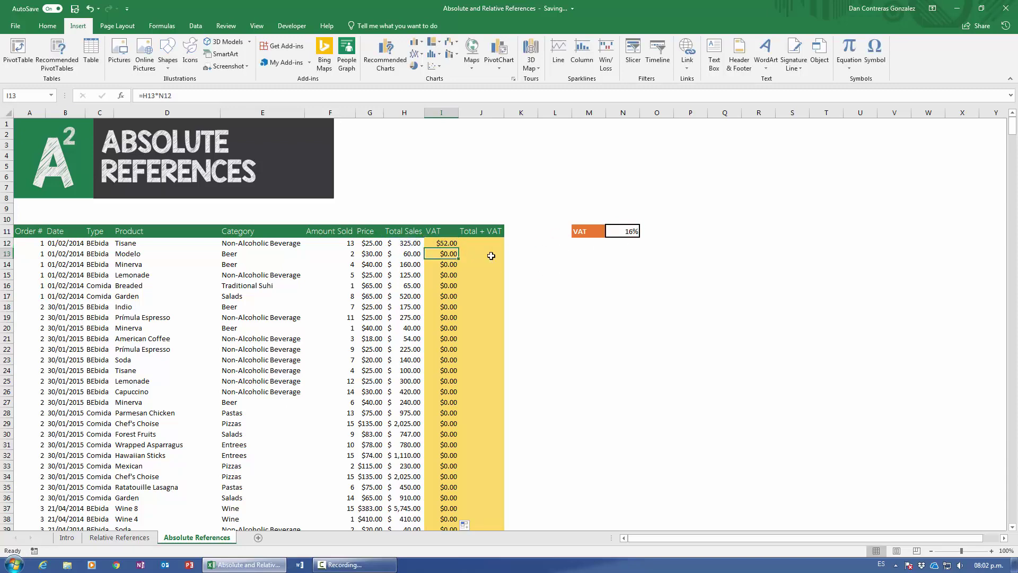
Inspect the copied VAT formulas in I13 through I18, whose rate reference has shifted.
key(F2)
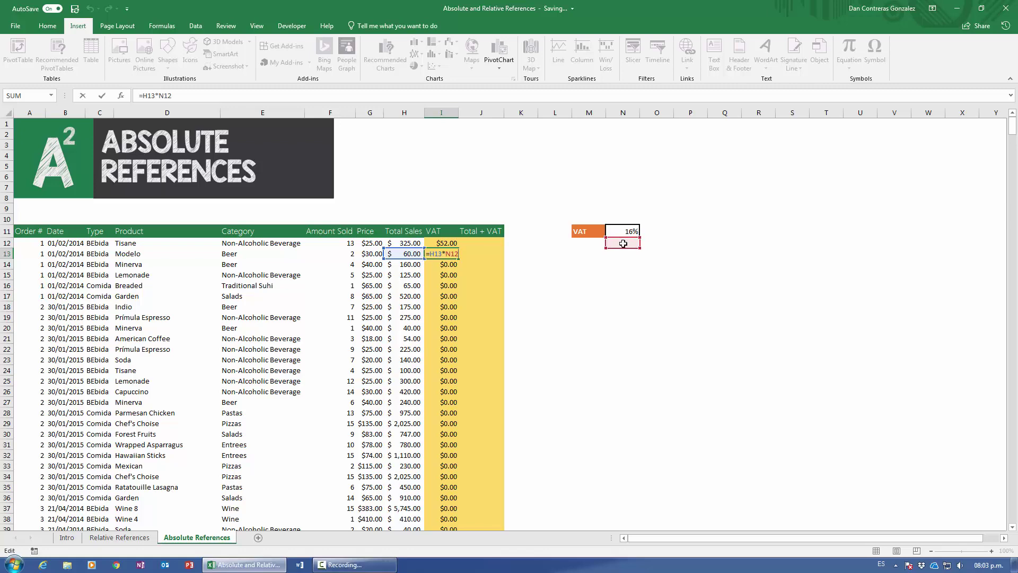
key(Return)
key(F2)
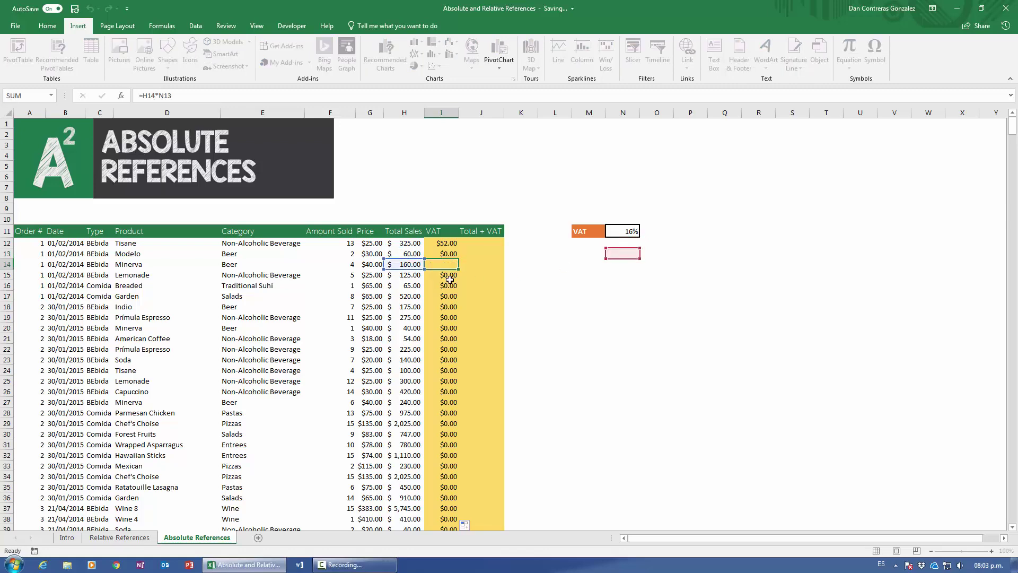
key(Escape)
key(Return)
key(F2)
key(Return)
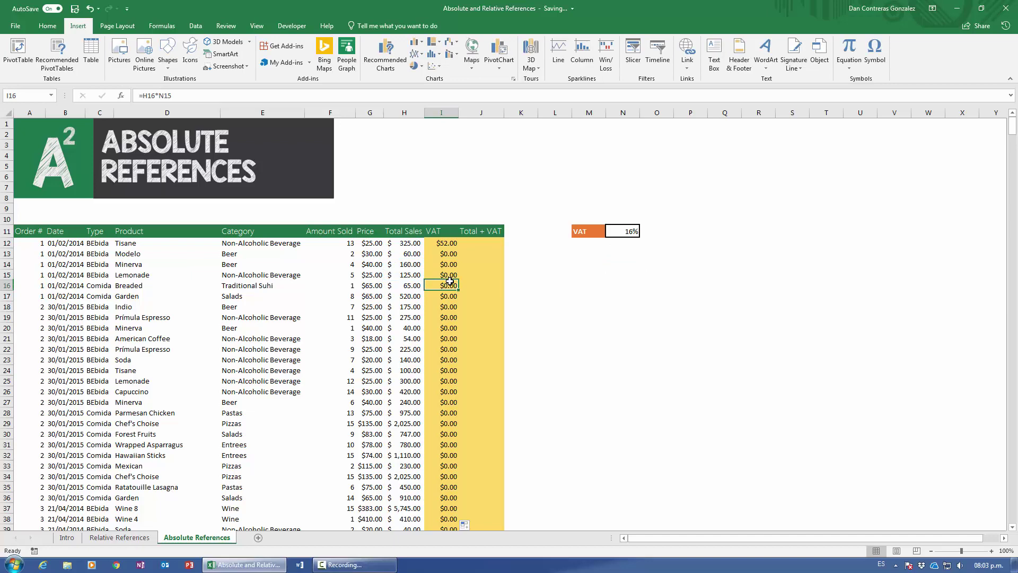
key(F2)
key(Return)
key(F2)
key(Return)
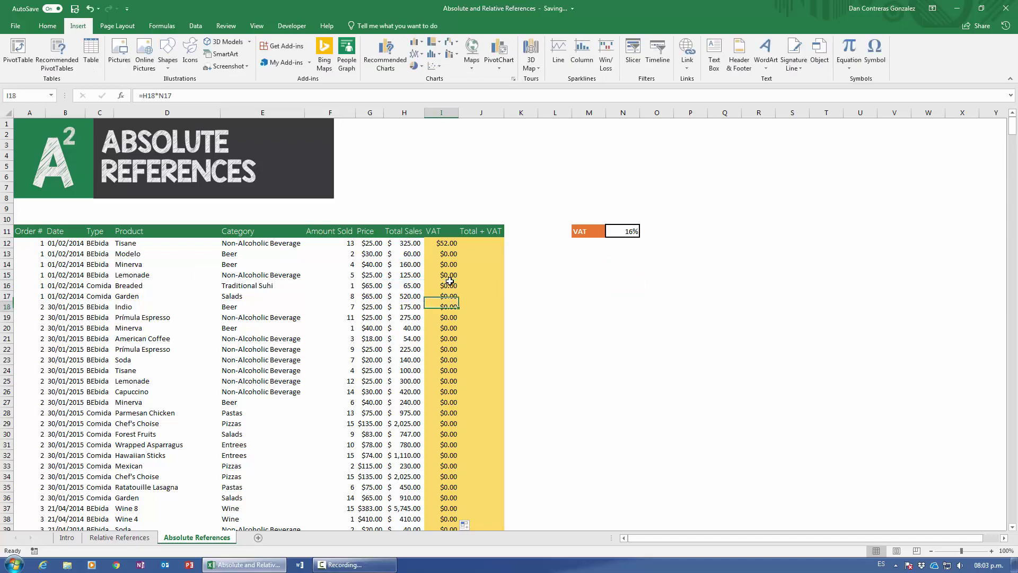
key(F2)
key(Escape)
key(Up)
key(Up)
key(Up)
key(Up)
key(Up)
key(Up)
key(Up)
Undo the fill-down and make I12's rate reference absolute as $N$11.
key(ctrl+z)
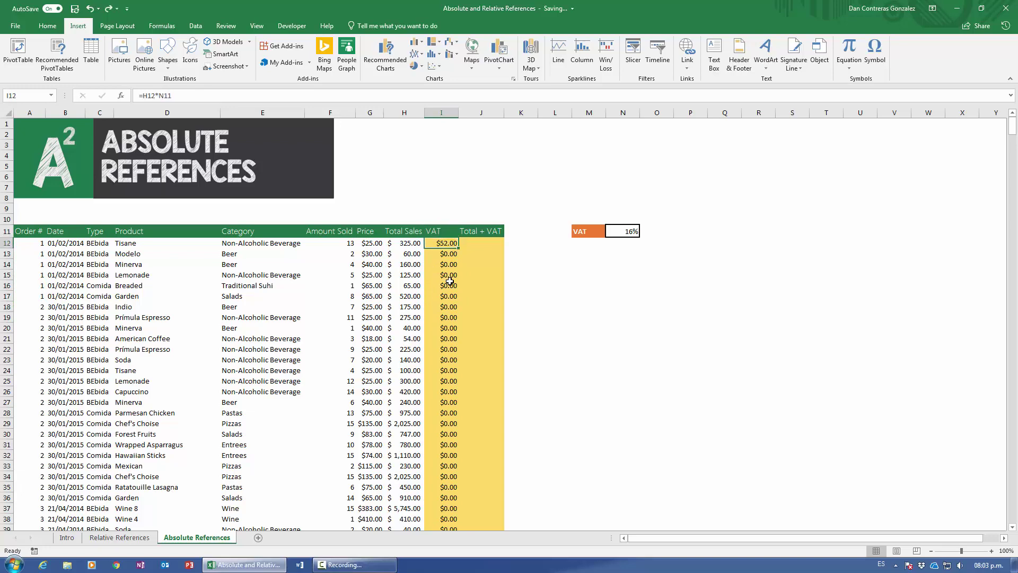
key(F2)
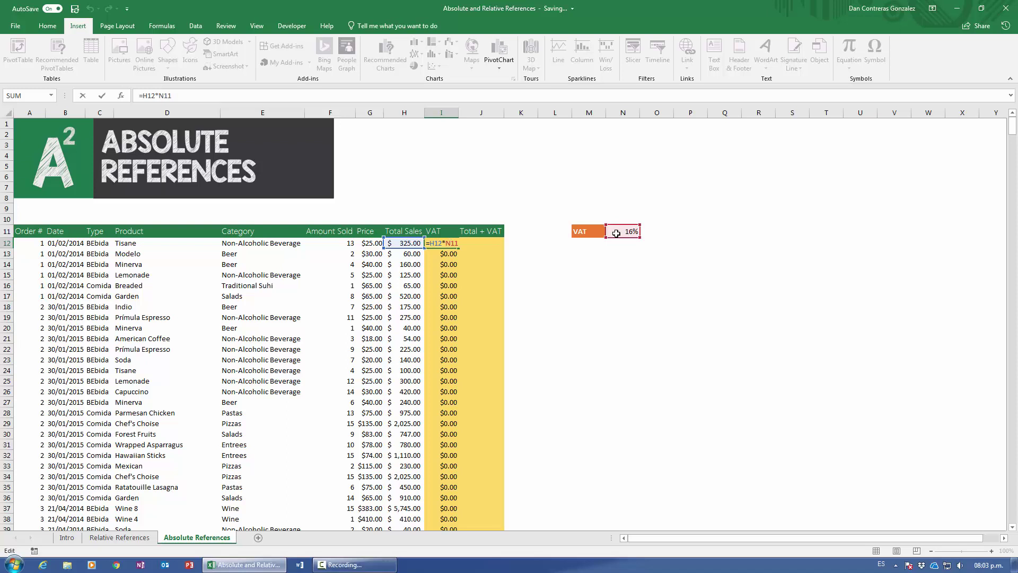
key(F4)
Commit =H12*$N$11 in I12 and fill it down the VAT column.
key(Return)
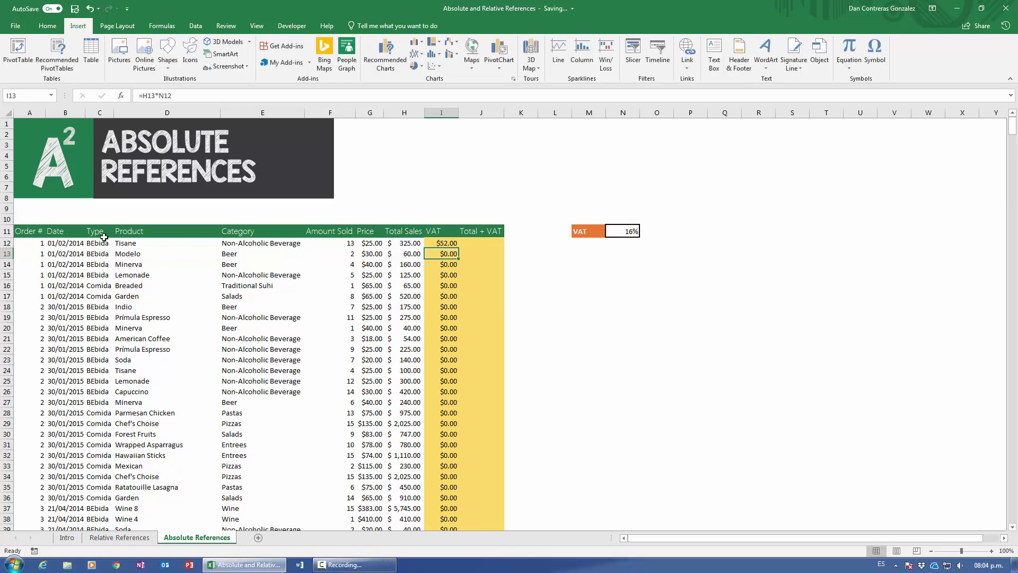
click(450, 244)
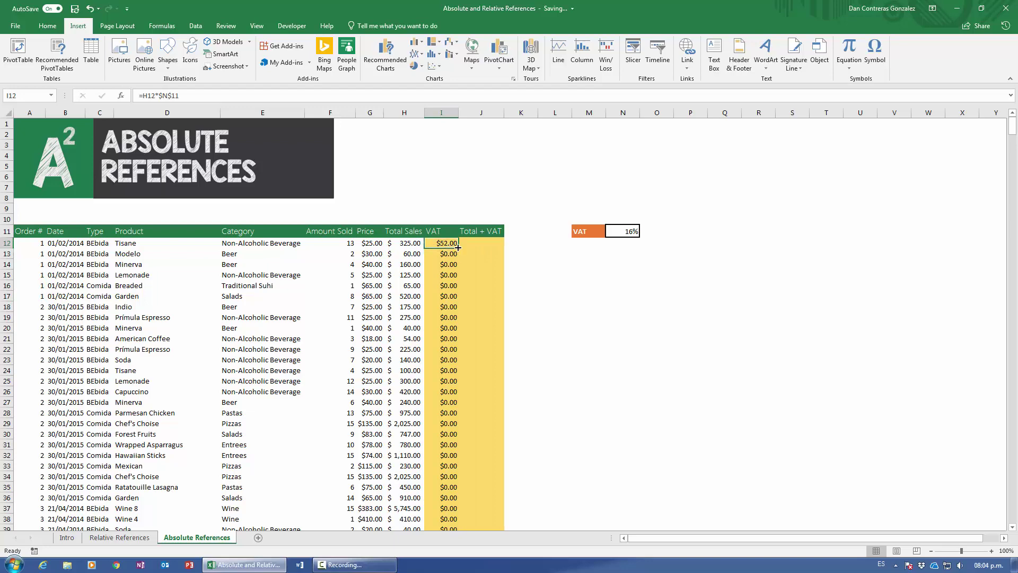
double_click(458, 247)
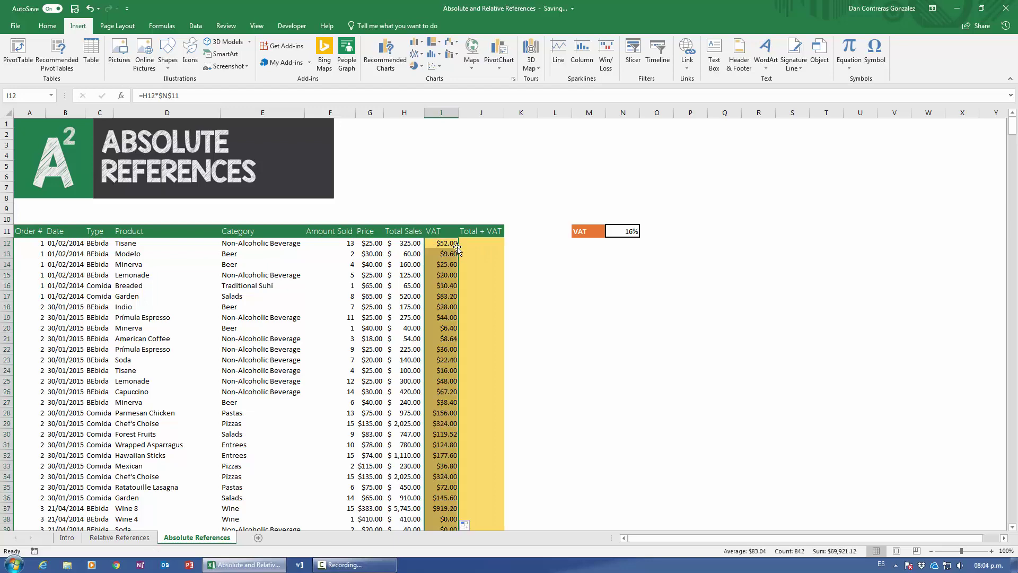
Verify that the copied formulas in I15, I26, I34 and I52 all use $N$11.
click(441, 275)
double_click(442, 275)
key(Escape)
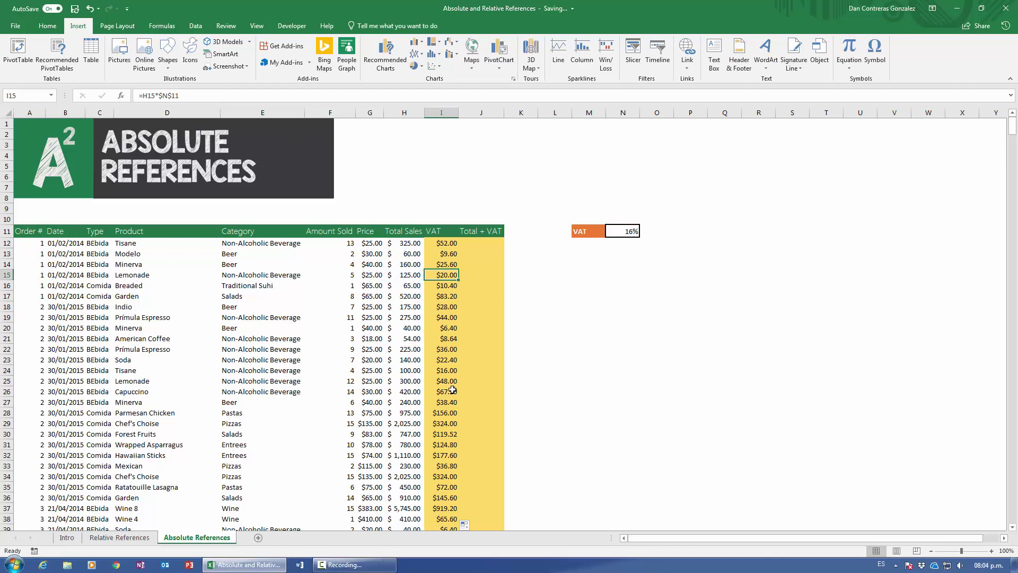
double_click(442, 392)
key(Escape)
double_click(445, 476)
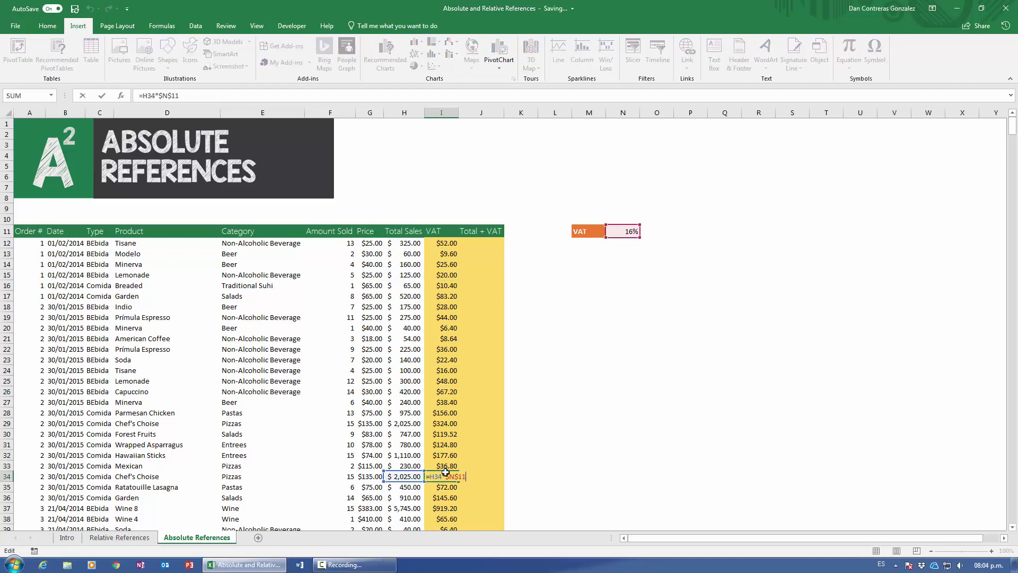
key(Escape)
scroll(445, 472, down, 6)
double_click(446, 472)
scroll(443, 472, up, 6)
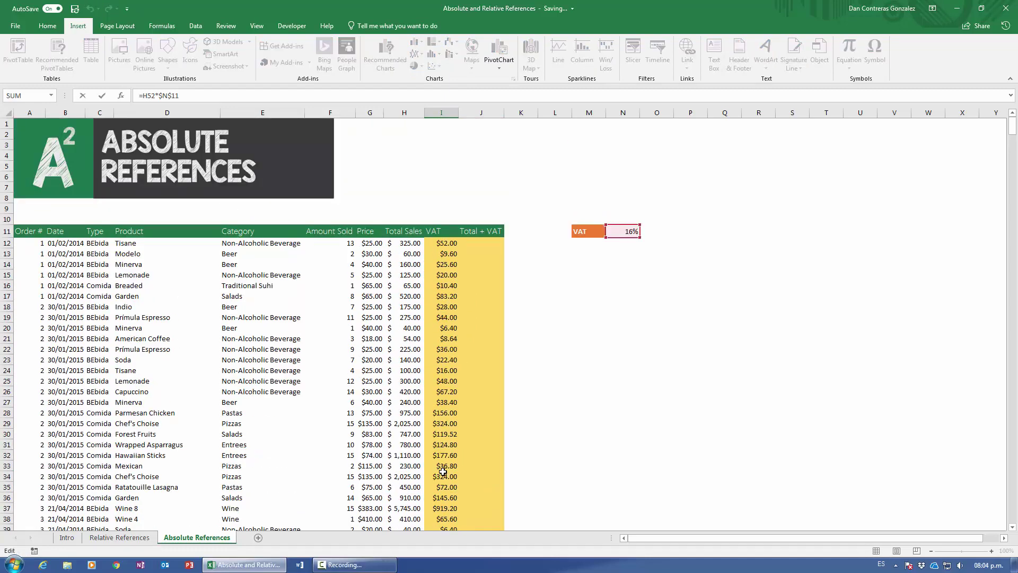
key(Escape)
scroll(431, 400, down, 5)
scroll(430, 401, down, 6)
scroll(431, 401, up, 11)
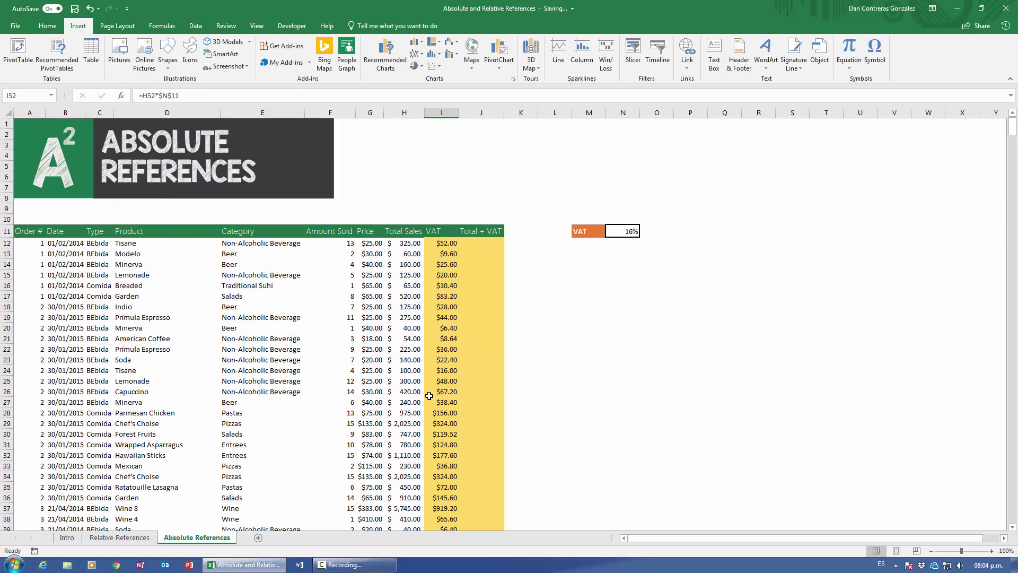
Enter =H12+I12 in J12 to get a Total + VAT of $377.00.
click(482, 243)
text(=)
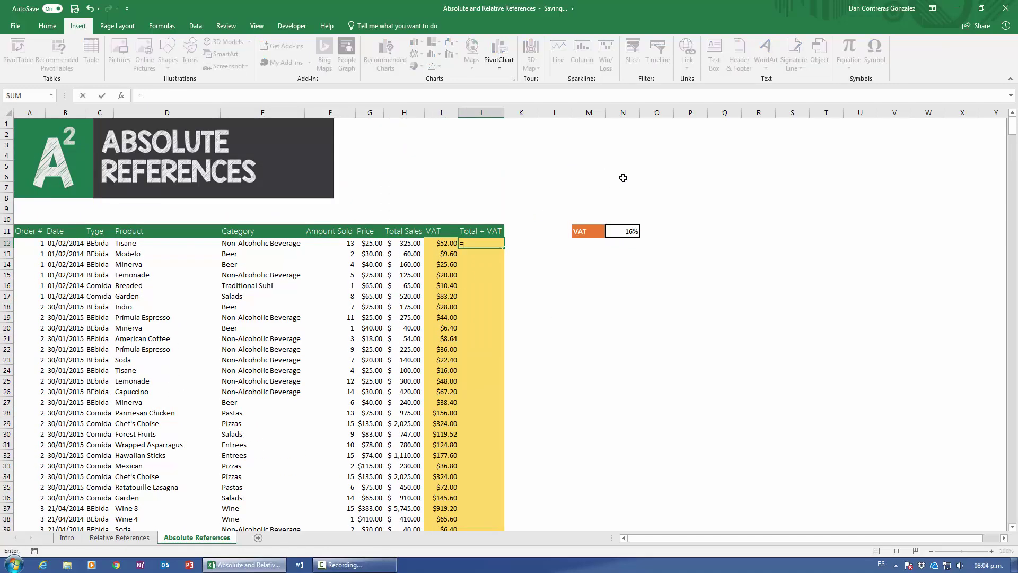
key(Left)
key(Left)
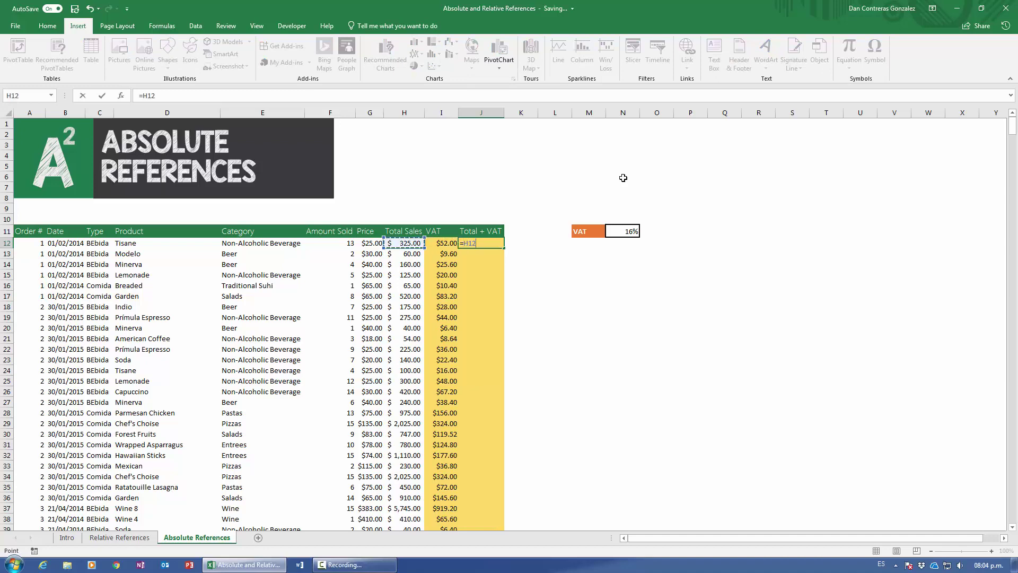
text(+)
key(Left)
key(Return)
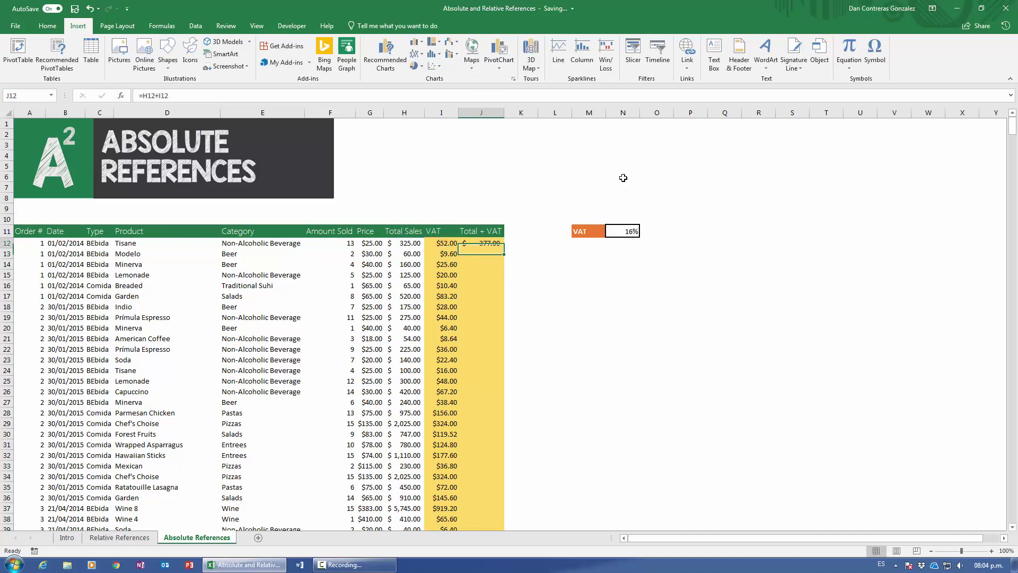
Fill the Total + VAT formula down column J, giving values like $69.60.
key(F2)
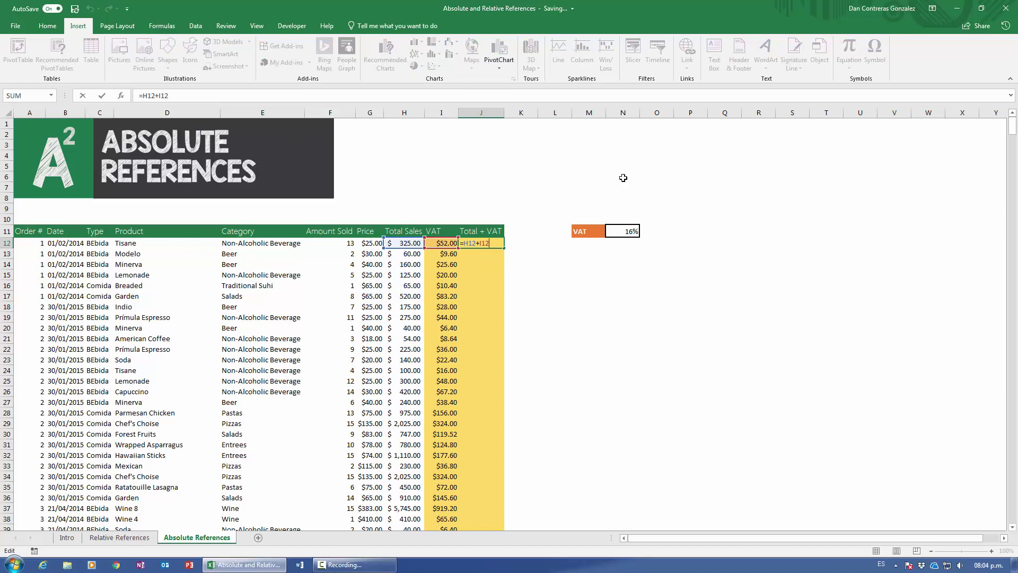
key(ctrl+Return)
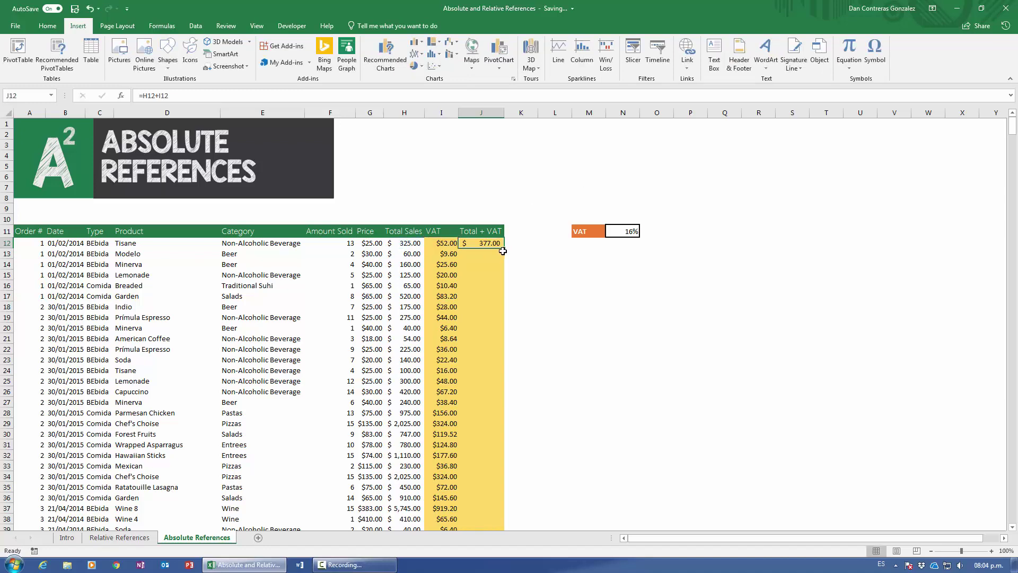
drag(503, 249, 504, 250)
double_click(503, 250)
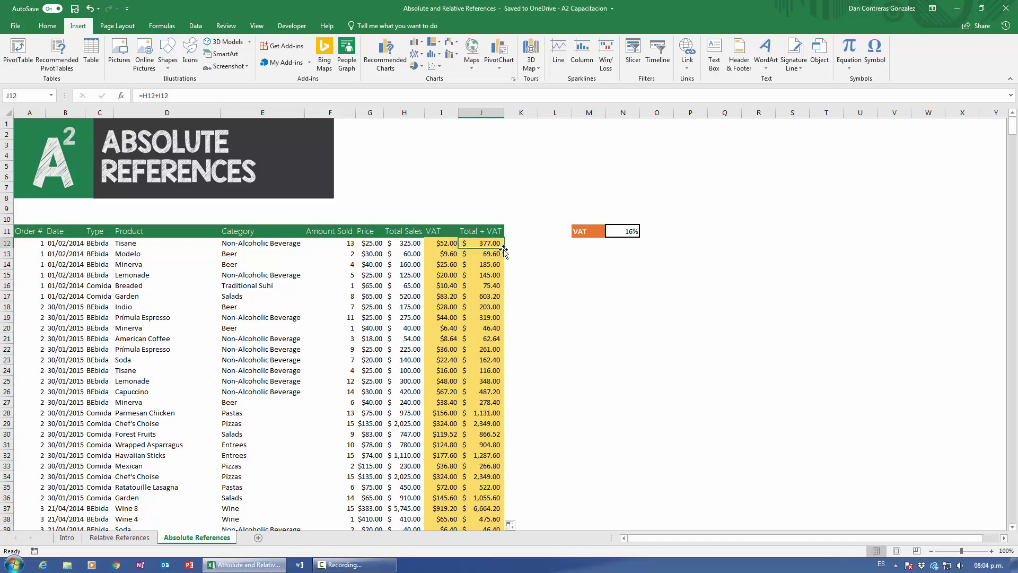
key(Left)
key(F2)
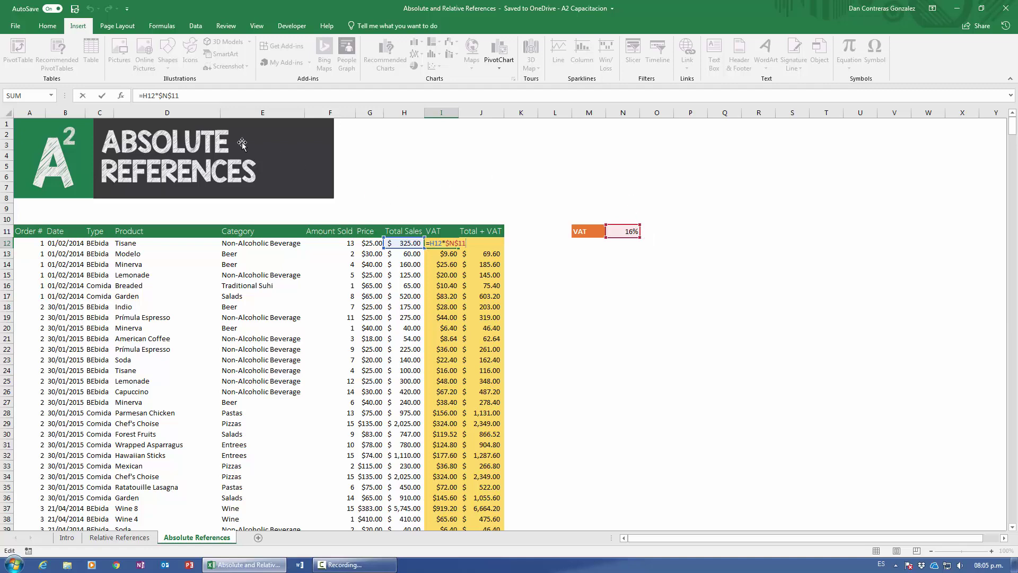
Change I12's rate reference from $N$11 to the mixed reference $N11.
click(165, 97)
key(Delete)
click(178, 97)
text($)
key(Delete)
key(Return)
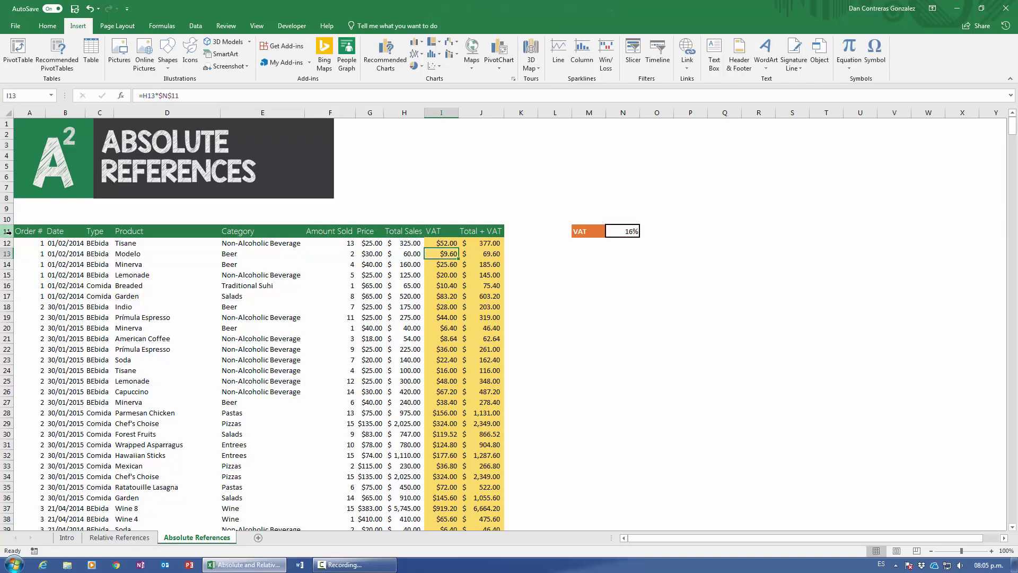